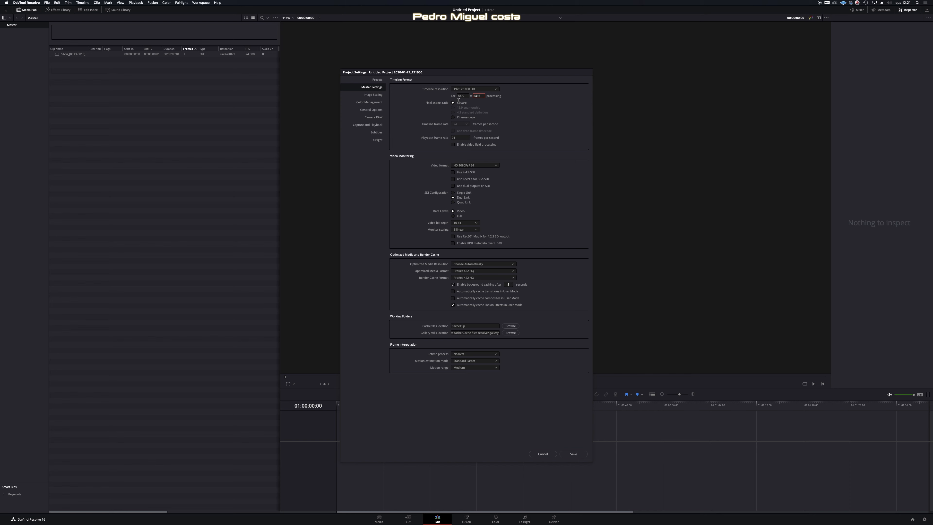
Save the project settings with the custom timeline resolution and place the DNG photo on a new timeline.
{"action": "left_click", "coordinate": [574, 454]}
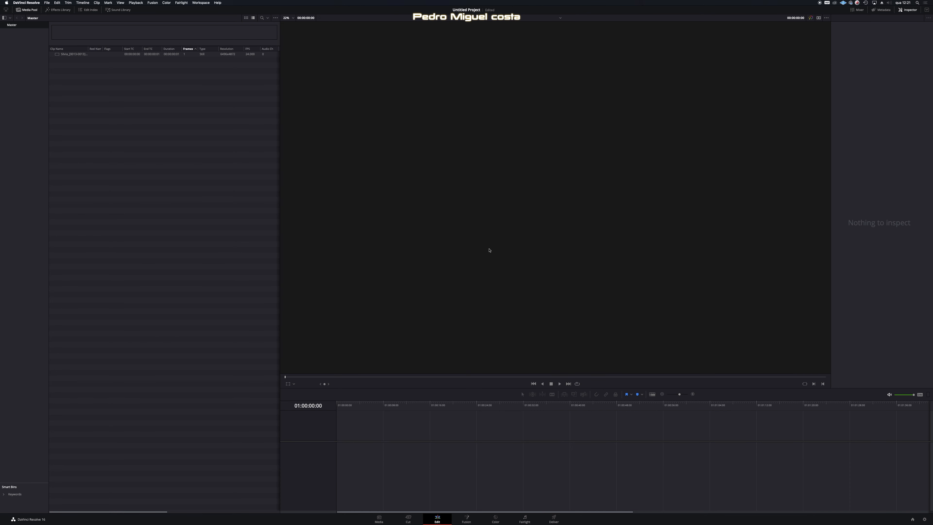
{"action": "left_click", "coordinate": [76, 55]}
{"action": "left_click_drag", "start_coordinate": [71, 56], "coordinate": [357, 450]}
{"action": "left_click_drag", "start_coordinate": [364, 409], "coordinate": [390, 430]}
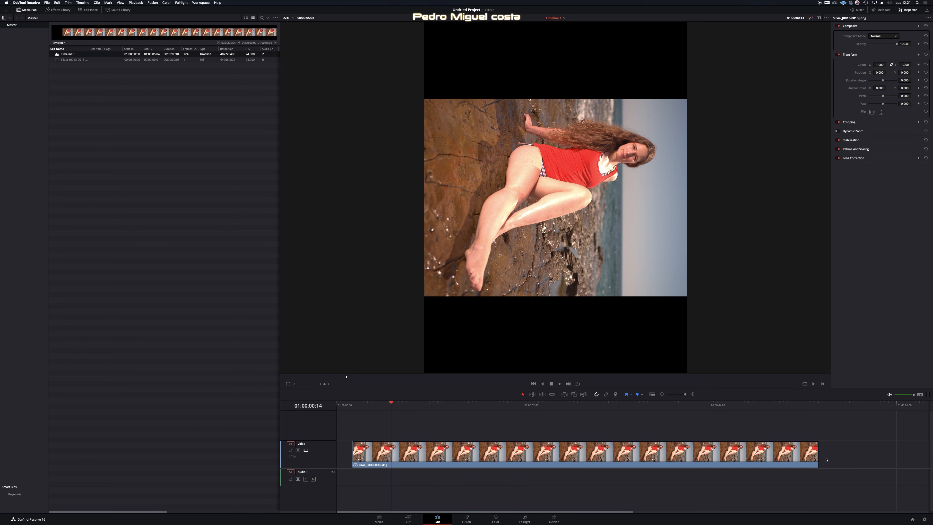
Trim the photo clip to end about 10 frames into the timeline and park the playhead within it.
{"action": "left_click_drag", "start_coordinate": [818, 456], "coordinate": [373, 457]}
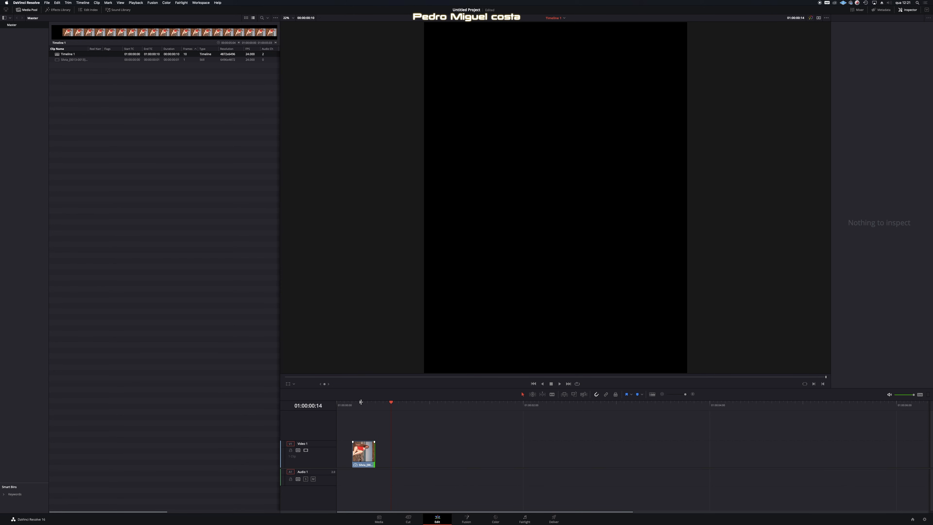
{"action": "left_click", "coordinate": [353, 405]}
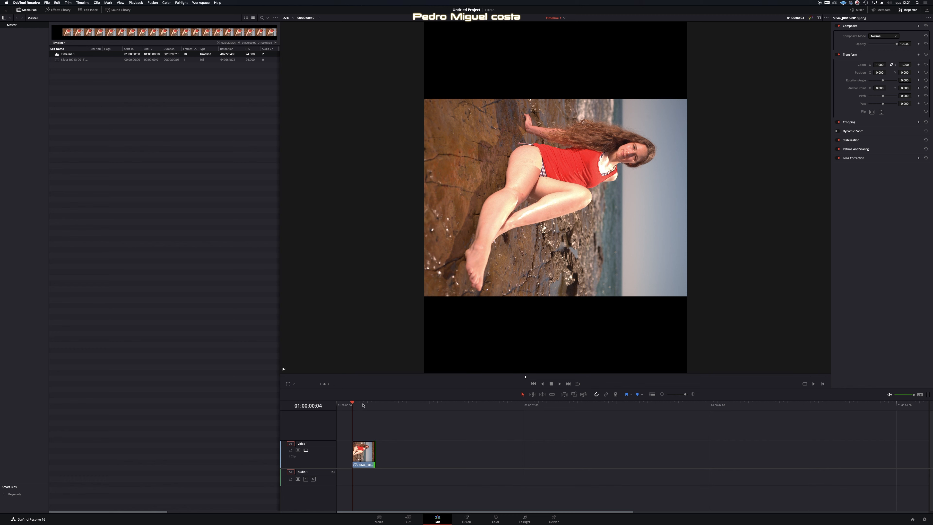
{"action": "left_click", "coordinate": [366, 405]}
Rotate the photo clip by 90 degrees and zoom it to about 1.35 so it fills the portrait frame.
{"action": "left_click", "coordinate": [365, 448]}
{"action": "left_click", "coordinate": [908, 81]}
{"action": "type", "text": "90"}
{"action": "key", "text": "Return"}
{"action": "left_click_drag", "start_coordinate": [884, 65], "coordinate": [887, 64]}
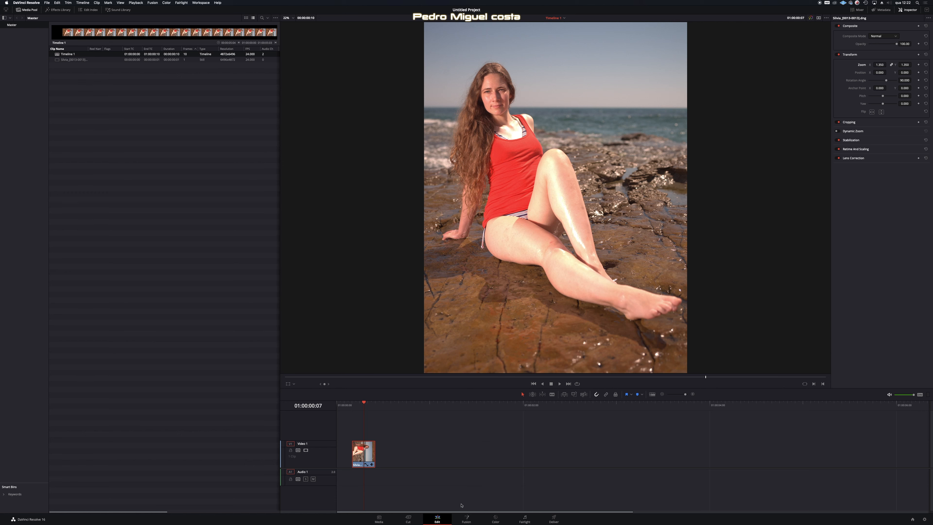
On the Color page, set Camera Raw to decode using Clip with Blackmagic Design color space and Blackmagic Design Film gamma.
{"action": "left_click", "coordinate": [497, 520]}
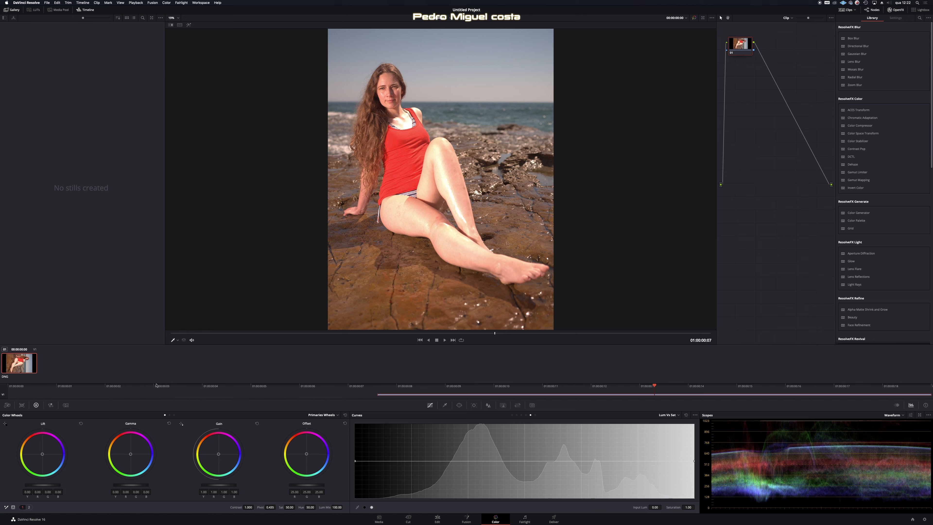
{"action": "left_click", "coordinate": [8, 406]}
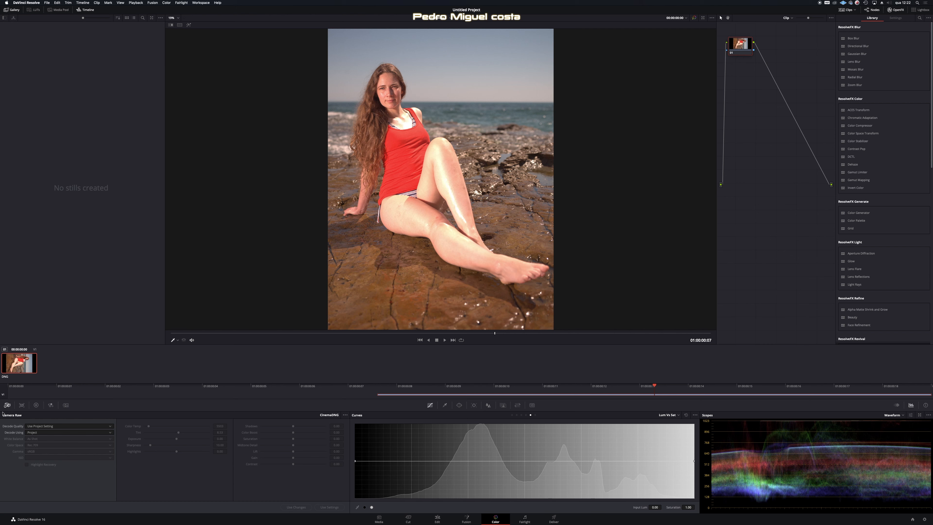
{"action": "left_click", "coordinate": [34, 433]}
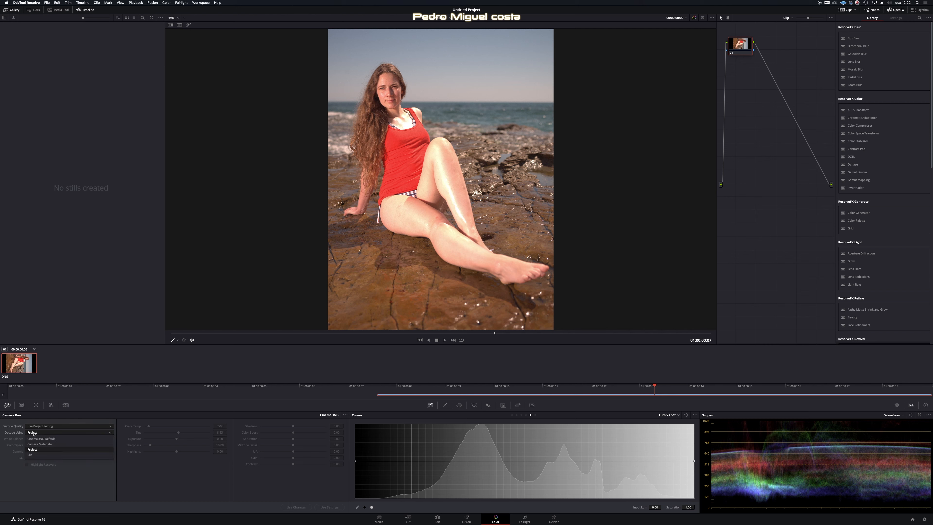
{"action": "left_click", "coordinate": [30, 455]}
{"action": "left_click", "coordinate": [39, 445]}
{"action": "left_click", "coordinate": [42, 463]}
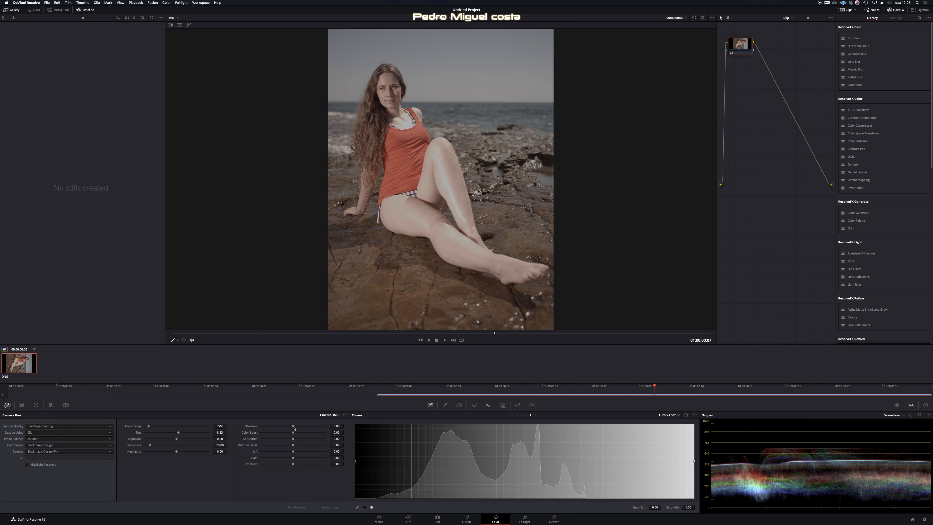
Adjust the raw image to shadows of about 30, exposure of about 1.29 and contrast of about -49.
{"action": "mouse_move", "coordinate": [293, 428]}
{"action": "left_mouse_down"}
{"action": "mouse_move", "coordinate": [311, 427]}
{"action": "mouse_move", "coordinate": [302, 428]}
{"action": "left_mouse_up"}
{"action": "left_click_drag", "start_coordinate": [179, 441], "coordinate": [185, 439]}
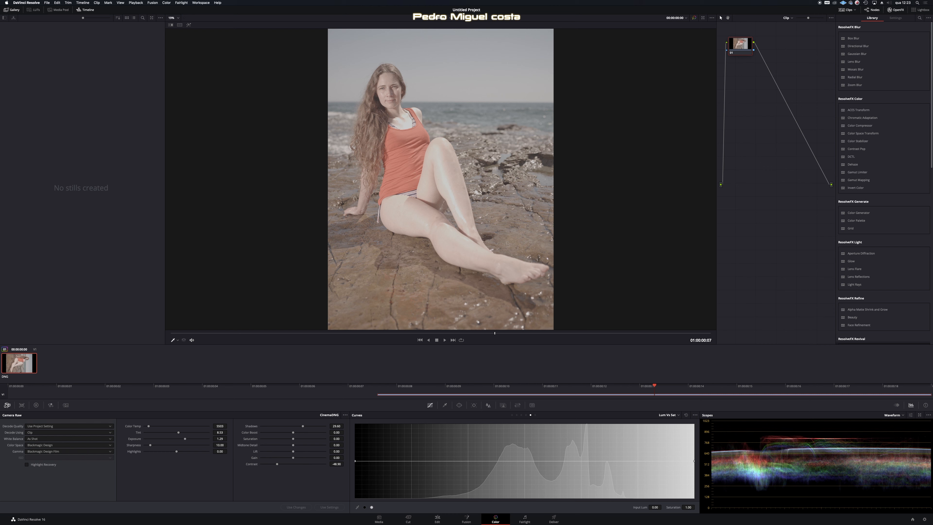
{"action": "left_click", "coordinate": [35, 433]}
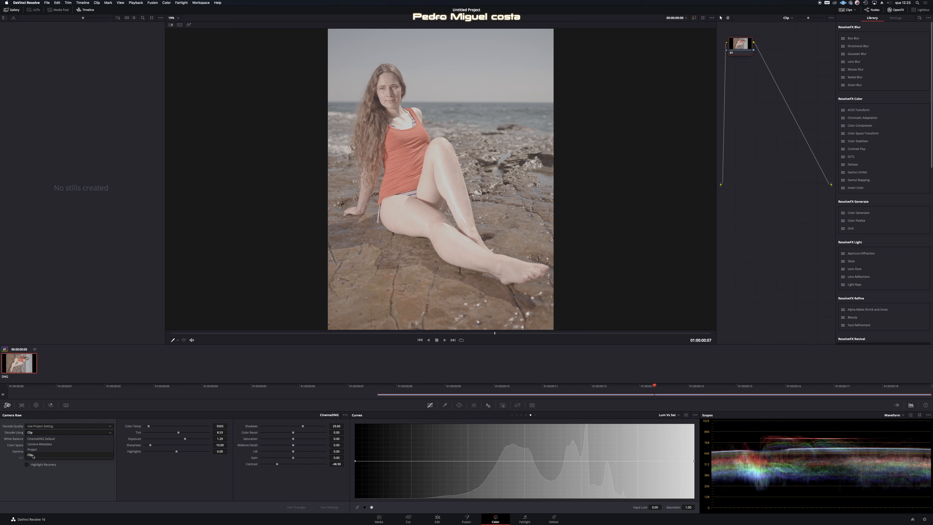
{"action": "left_click", "coordinate": [45, 481]}
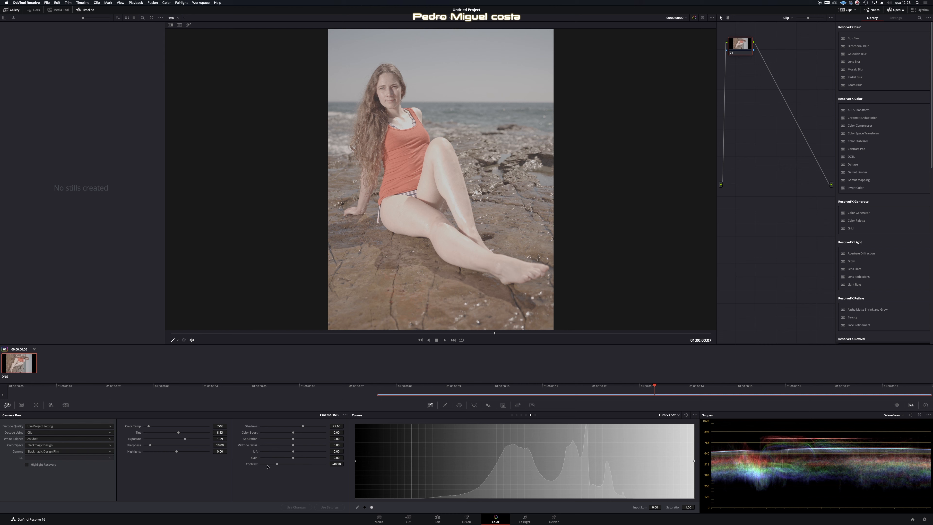
Add a second serial node and label the first node "1st correction".
{"action": "left_click", "coordinate": [36, 406]}
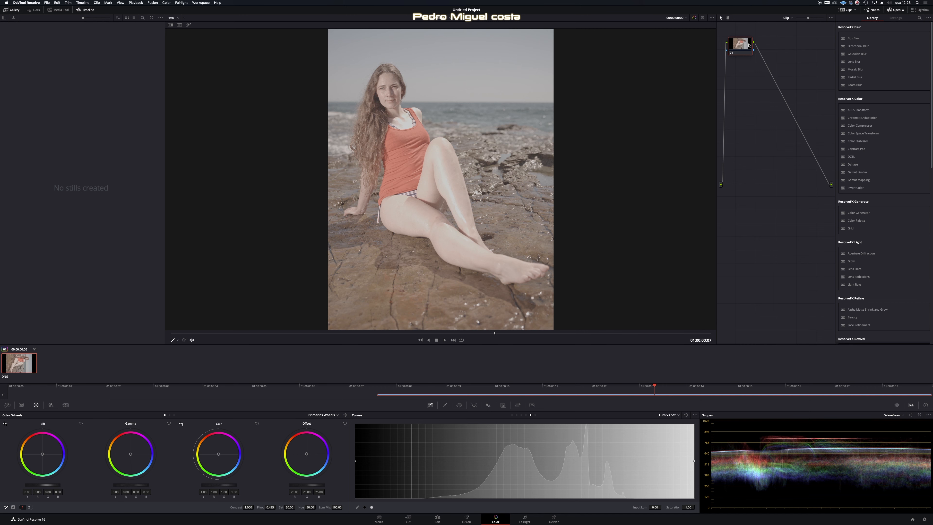
{"action": "key", "text": "alt+s"}
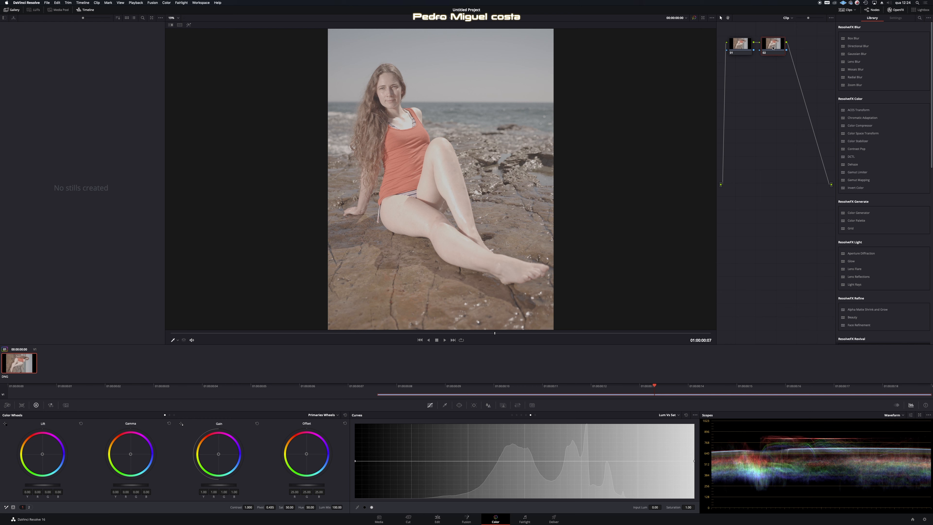
{"action": "left_click", "coordinate": [740, 46]}
{"action": "right_click", "coordinate": [733, 54]}
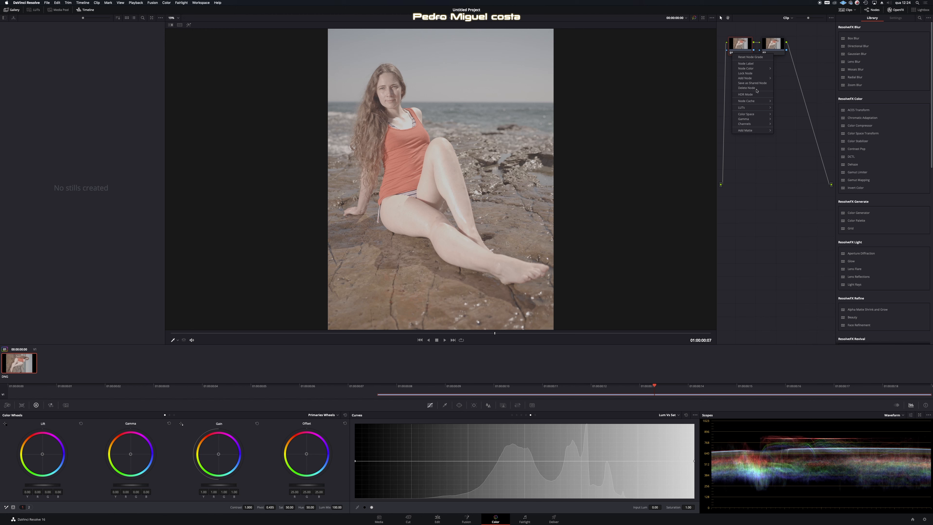
{"action": "left_click", "coordinate": [751, 63]}
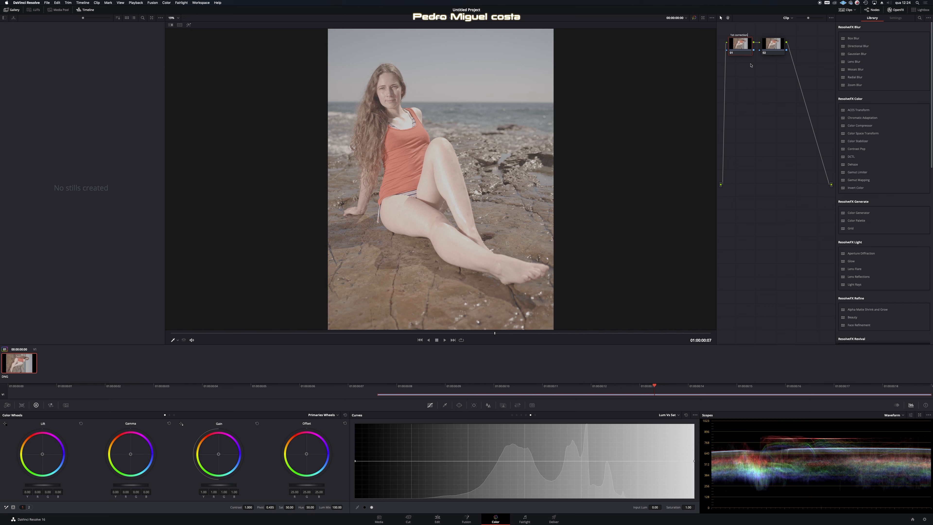
{"action": "key", "text": "Return"}
Label the second node "LUT" and apply the Kodak Vision3 200T 5213 (M55)_FPE LUT from the RED RedLogFilm set to it.
{"action": "left_click", "coordinate": [773, 45]}
{"action": "right_click", "coordinate": [775, 44]}
{"action": "left_click", "coordinate": [788, 56]}
{"action": "left_click", "coordinate": [32, 9]}
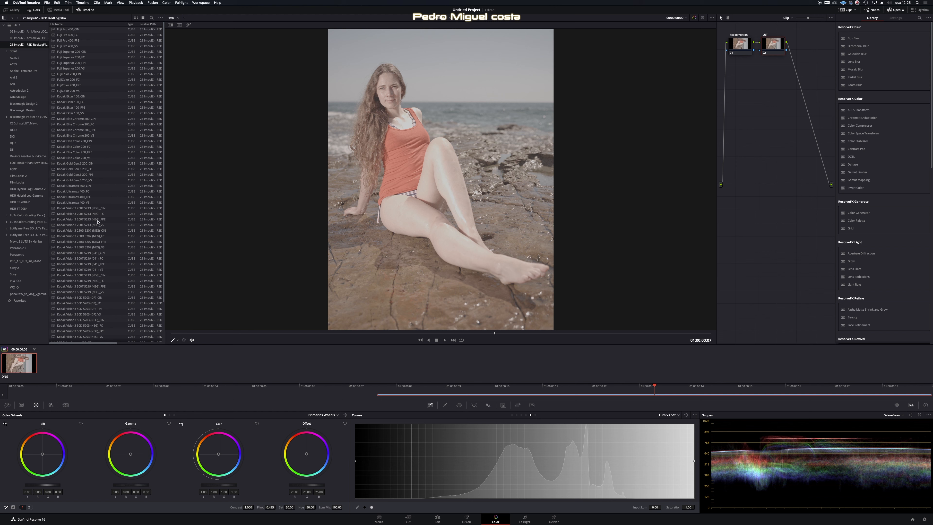
{"action": "left_click_drag", "start_coordinate": [69, 222], "coordinate": [774, 47]}
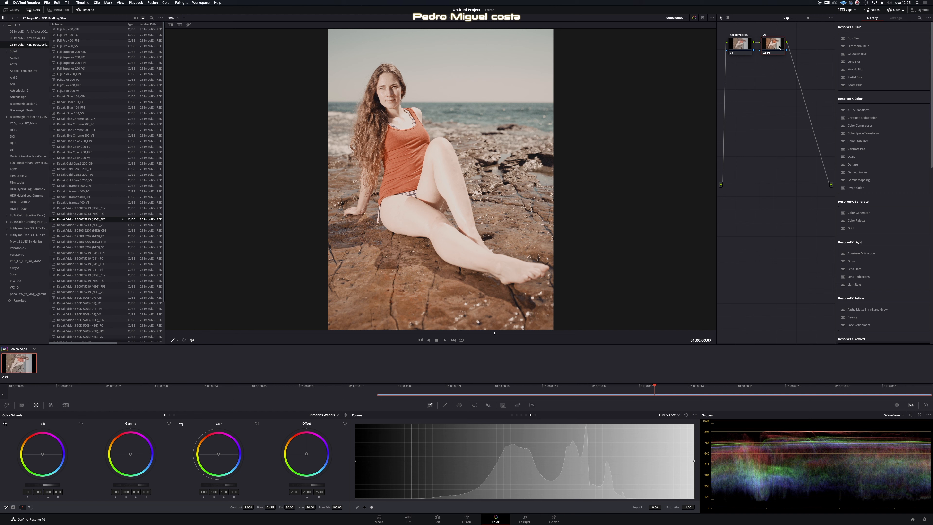
Add a third serial node after the LUT node and label it "exposure".
{"action": "key", "text": "alt+s"}
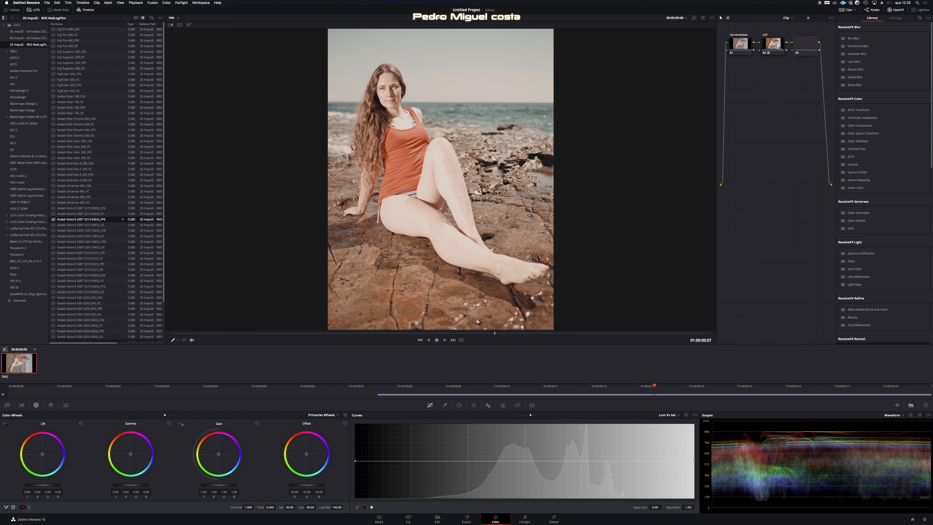
{"action": "right_click", "coordinate": [803, 45]}
{"action": "left_click", "coordinate": [823, 53]}
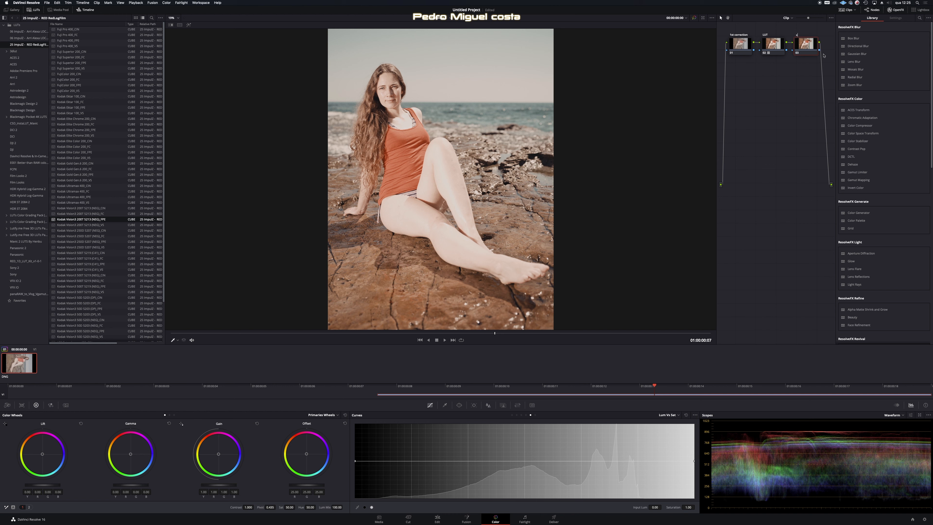
{"action": "type", "text": "exposure"}
{"action": "key", "text": "Return"}
{"action": "left_click", "coordinate": [771, 49]}
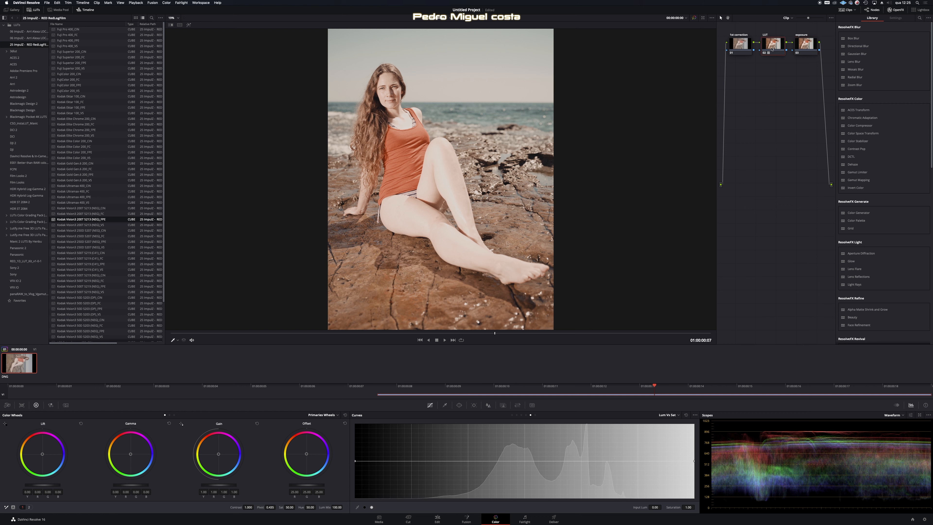
{"action": "mouse_move", "coordinate": [248, 508]}
{"action": "left_mouse_down"}
{"action": "mouse_move", "coordinate": [267, 507]}
{"action": "mouse_move", "coordinate": [220, 506]}
{"action": "mouse_move", "coordinate": [311, 506]}
{"action": "mouse_move", "coordinate": [253, 505]}
{"action": "left_mouse_up"}
{"action": "left_click", "coordinate": [248, 507]}
{"action": "type", "text": "1"}
{"action": "key", "text": "Return"}
On the exposure node, pick a black point from the dark rocks, then try a white point on the white neckline and undo it.
{"action": "left_click", "coordinate": [809, 47]}
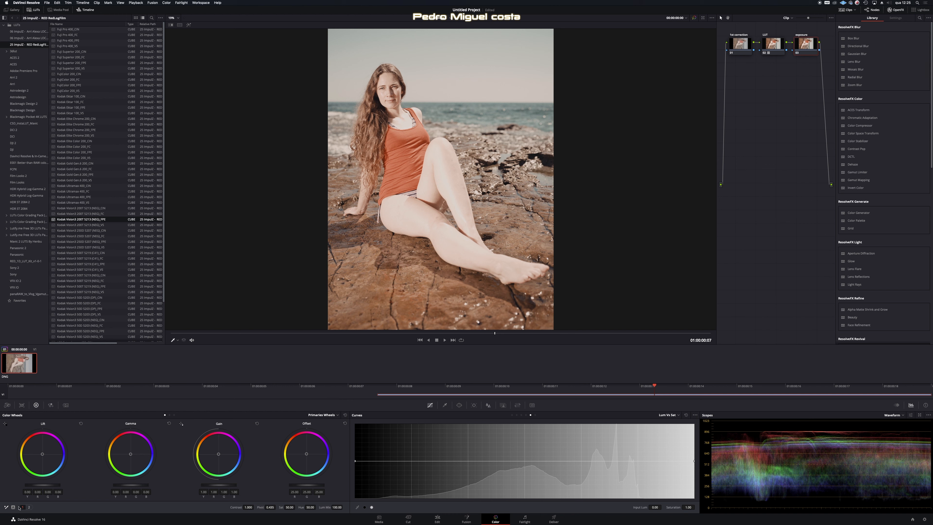
{"action": "left_click", "coordinate": [29, 508]}
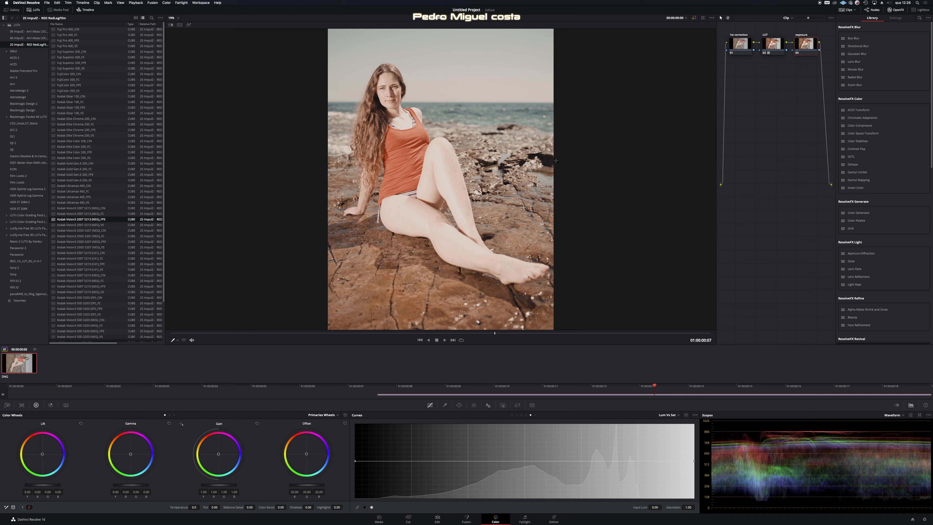
{"action": "left_click", "coordinate": [534, 155]}
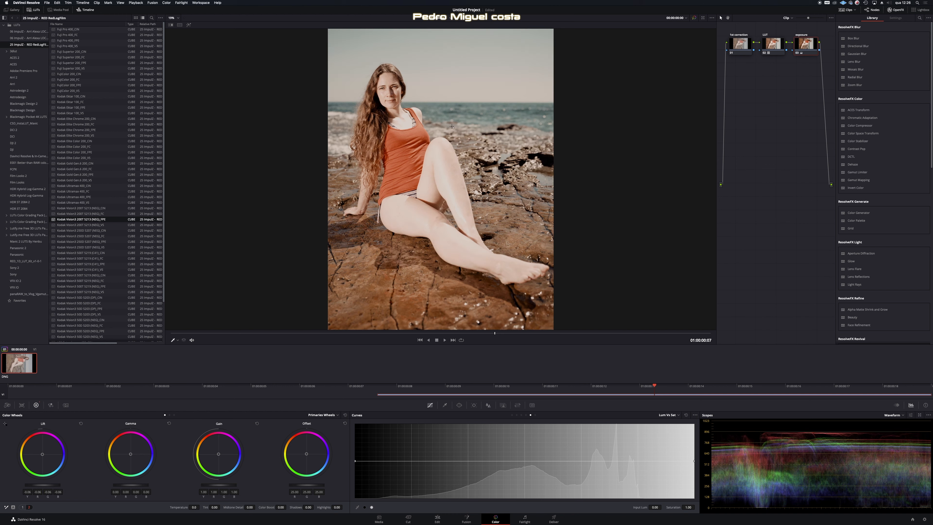
{"action": "left_click", "coordinate": [406, 121]}
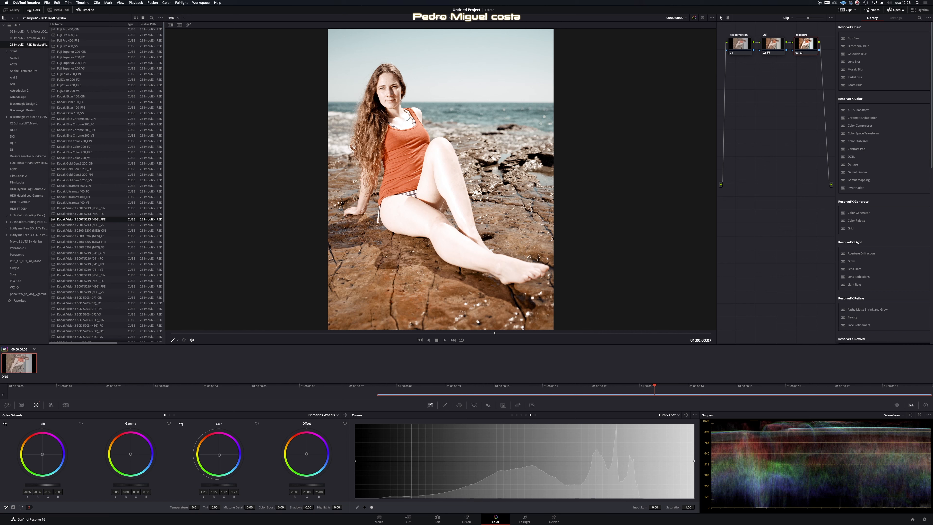
{"action": "key", "text": "super+z"}
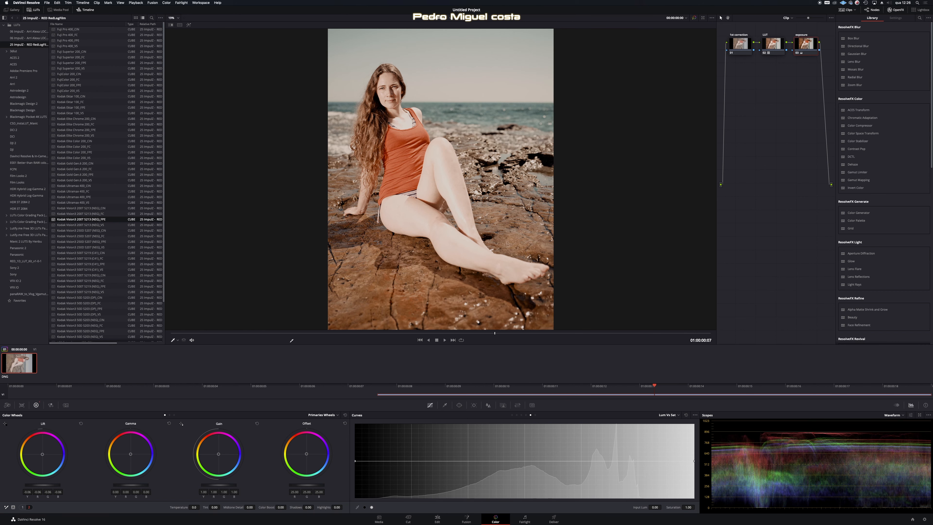
Raise the exposure node's contrast to about 1.26 and lower its highlights.
{"action": "left_click", "coordinate": [22, 508]}
{"action": "left_click_drag", "start_coordinate": [252, 509], "coordinate": [280, 507]}
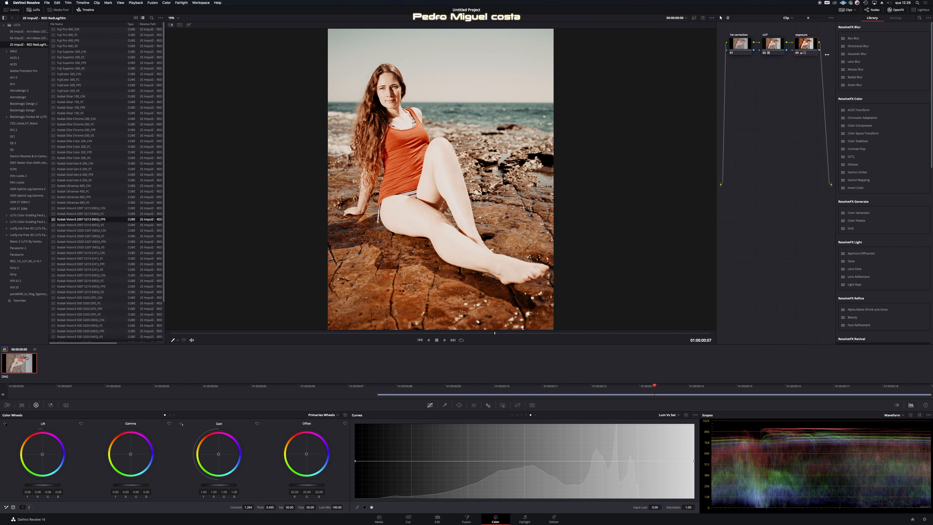
{"action": "left_click", "coordinate": [30, 508]}
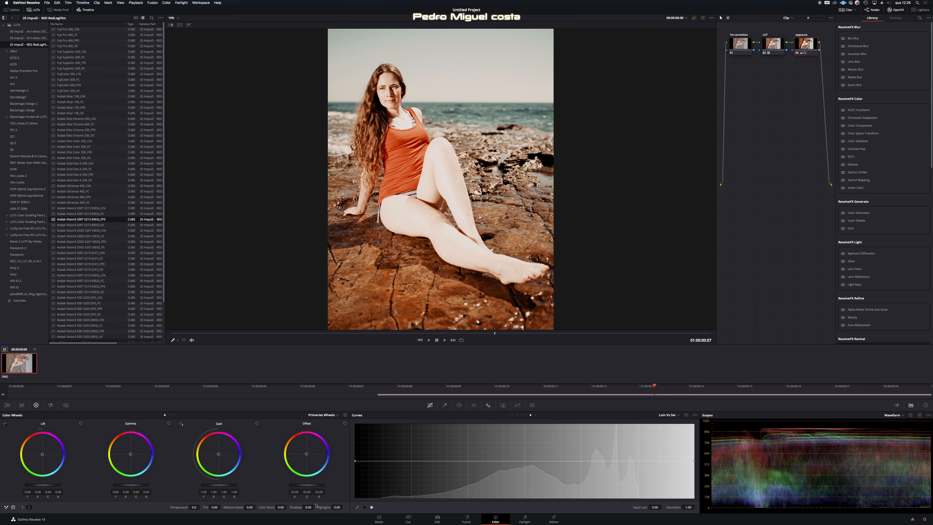
{"action": "left_click_drag", "start_coordinate": [337, 508], "coordinate": [290, 506]}
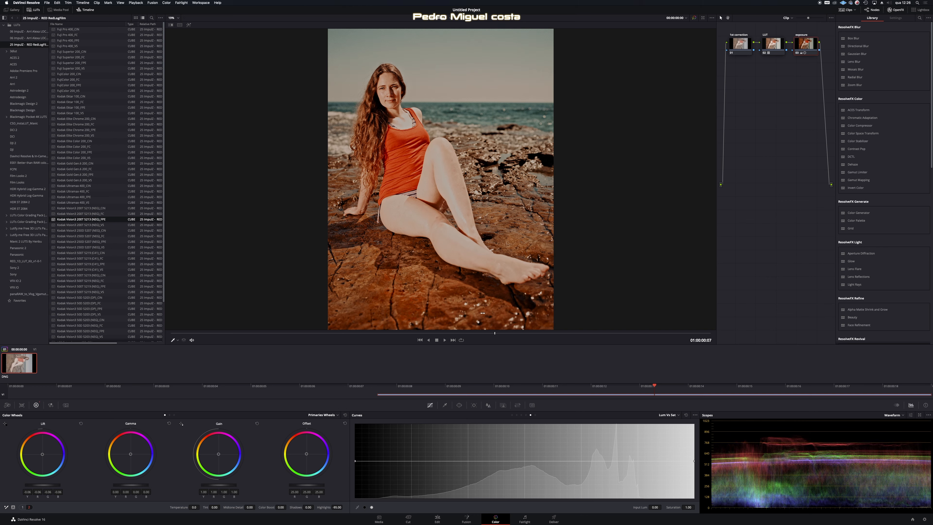
Compare the image with and without the grade, and raise the exposure node's shadows to about 41.
{"action": "left_click", "coordinate": [695, 18]}
{"action": "left_click", "coordinate": [695, 18]}
{"action": "left_click", "coordinate": [694, 19]}
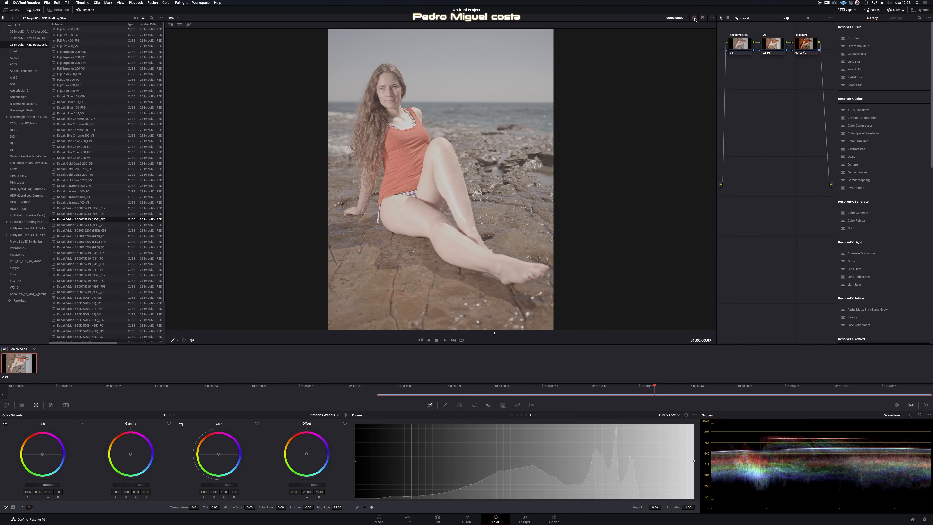
{"action": "left_click", "coordinate": [695, 19]}
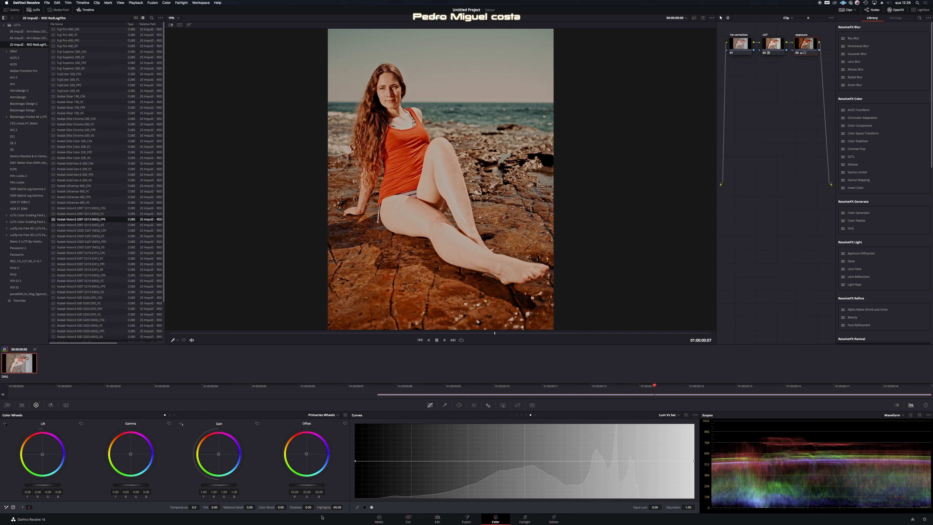
{"action": "left_click_drag", "start_coordinate": [308, 509], "coordinate": [327, 507]}
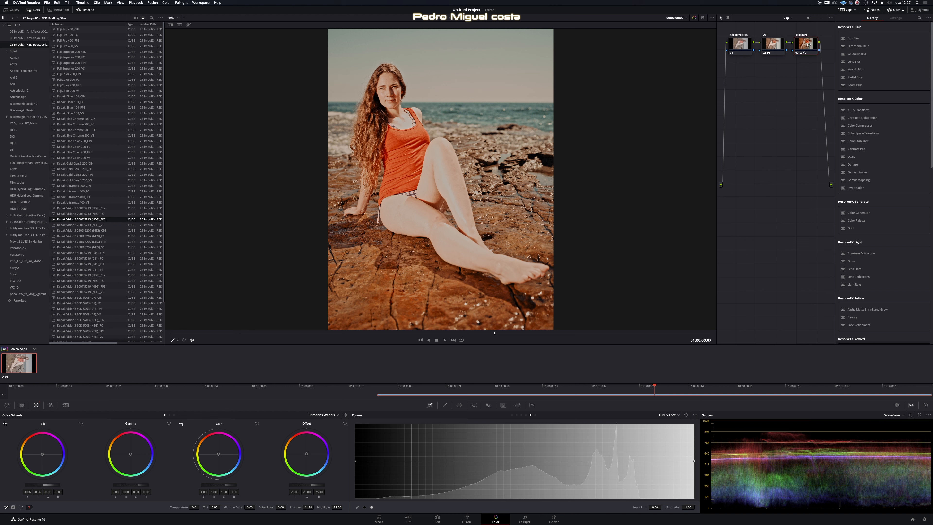
Add a fourth serial node after the exposure node and label it "face".
{"action": "key", "text": "alt+s"}
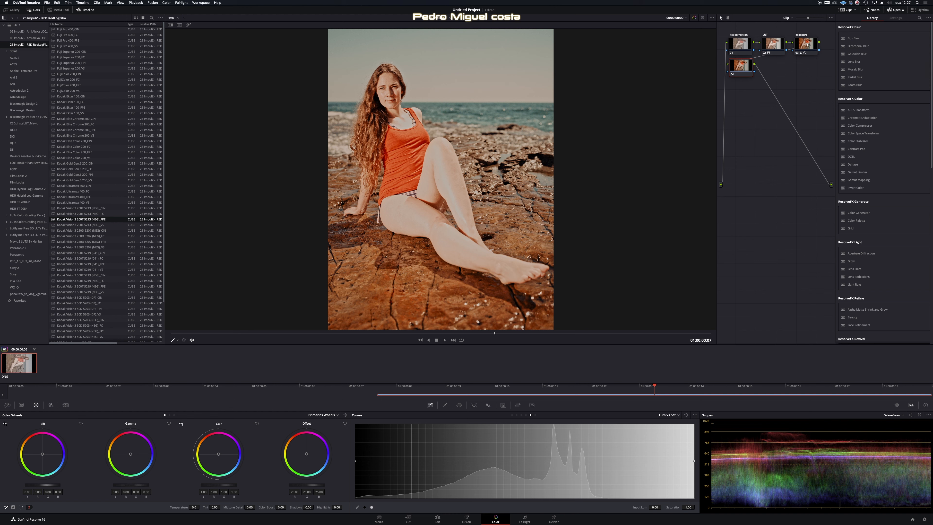
{"action": "right_click", "coordinate": [741, 68]}
{"action": "left_click", "coordinate": [754, 77]}
Find Face Refinement by searching the effects for "face", apply it to the face node, analyze the face and hide the overlay.
{"action": "left_click", "coordinate": [921, 18]}
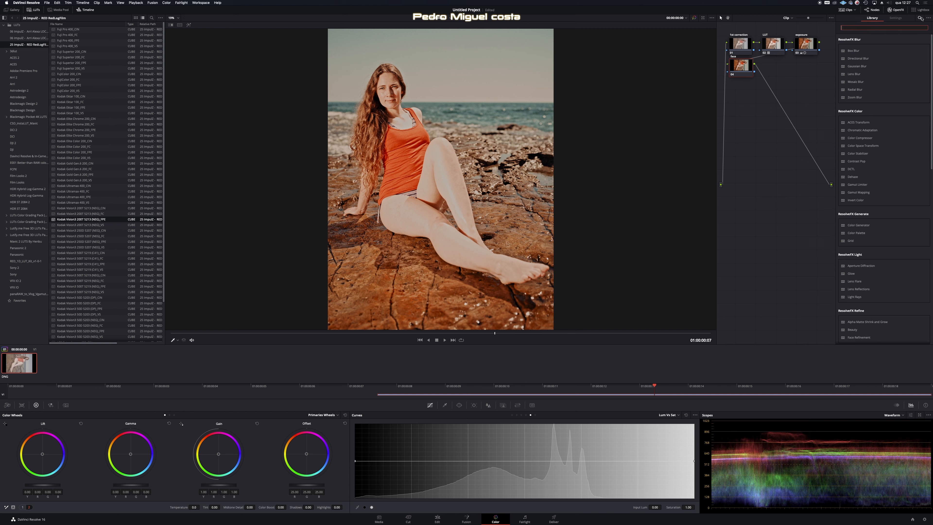
{"action": "type", "text": "face"}
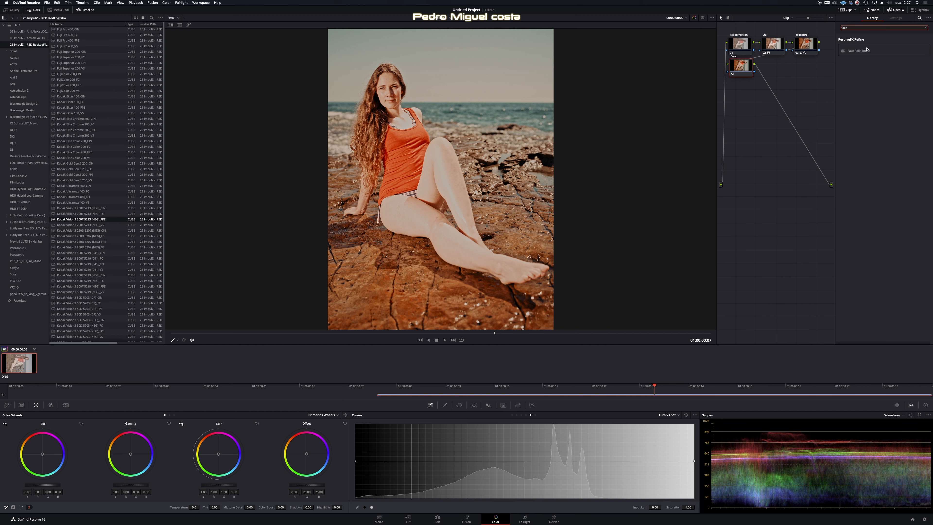
{"action": "left_click_drag", "start_coordinate": [870, 53], "coordinate": [747, 68]}
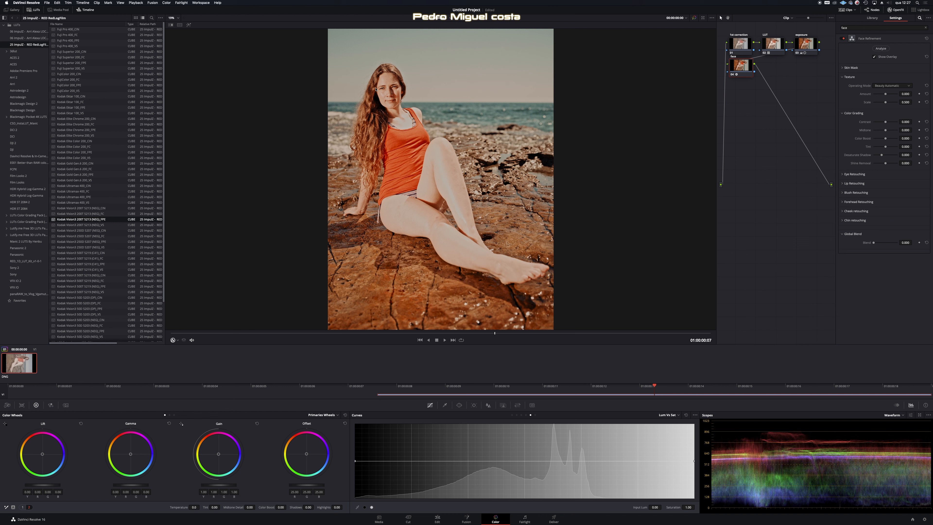
{"action": "left_click", "coordinate": [882, 49]}
{"action": "left_click", "coordinate": [874, 57]}
Check the clip and its transform settings on the Edit page, and return to the Color page.
{"action": "left_click", "coordinate": [438, 518]}
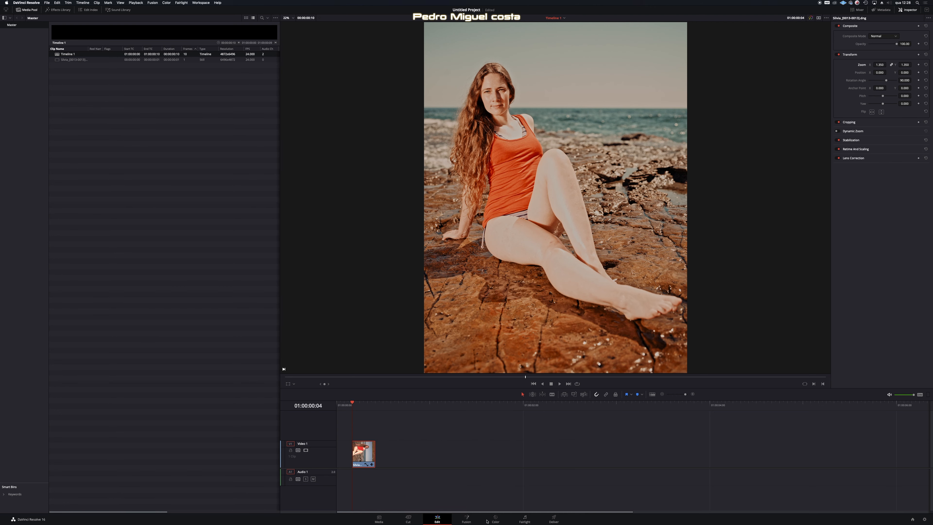
{"action": "left_click", "coordinate": [495, 519]}
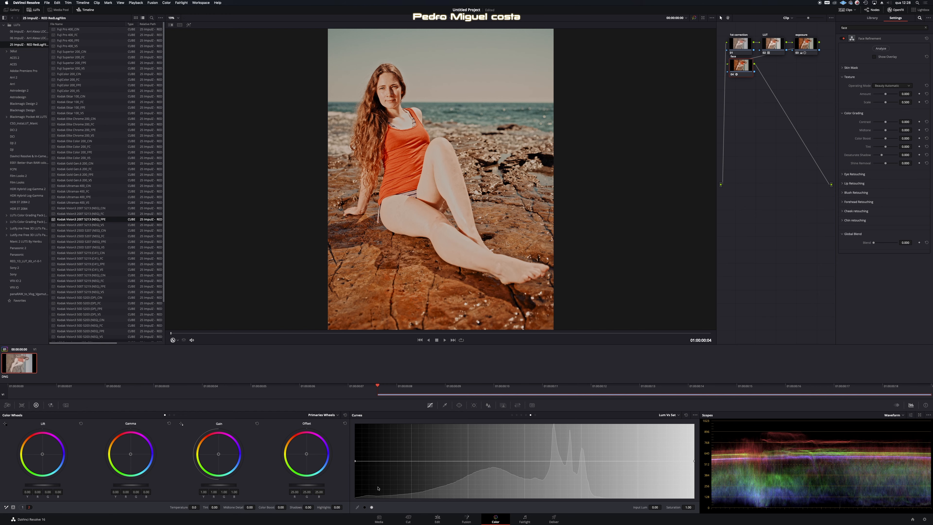
{"action": "left_click", "coordinate": [438, 518]}
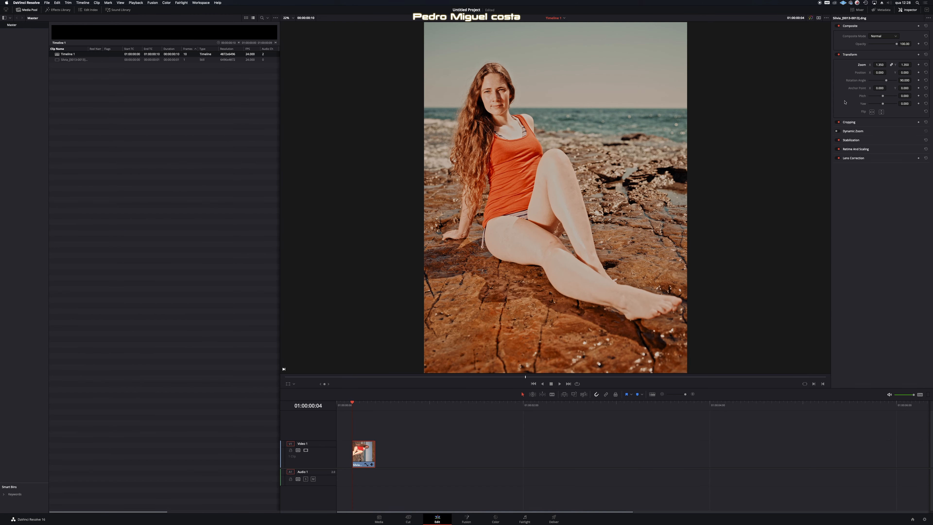
{"action": "left_click", "coordinate": [495, 516]}
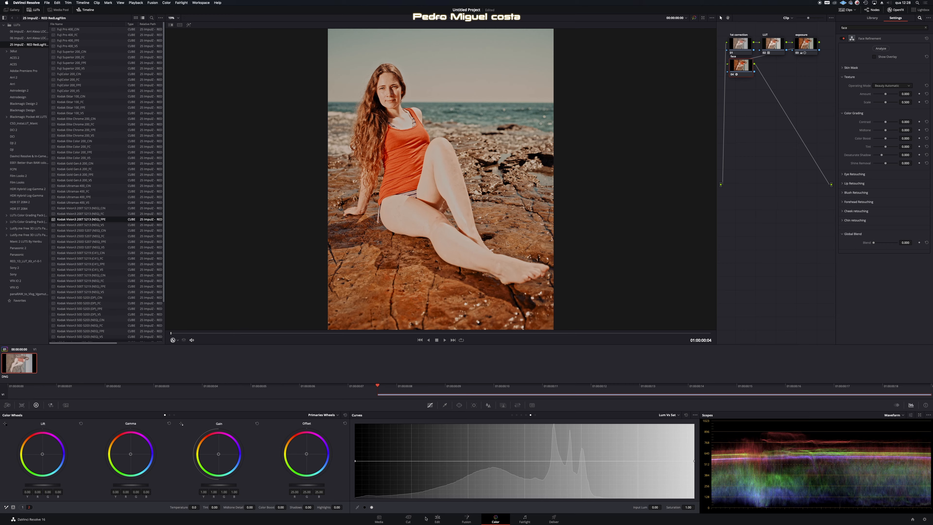
{"action": "left_click", "coordinate": [437, 519]}
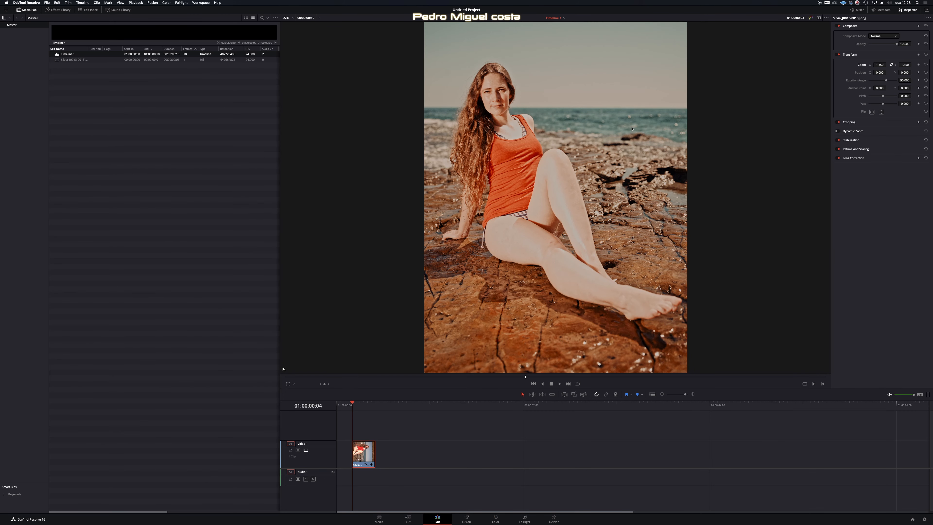
{"action": "left_click", "coordinate": [496, 520]}
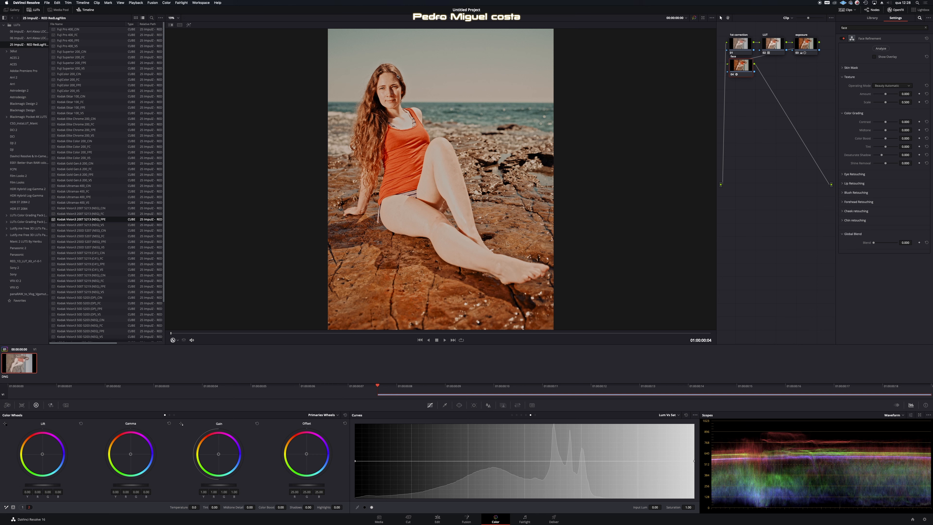
Raise Face Refinement's texture amount to about 1.04 while checking the skin on the woman's face up close.
{"action": "left_click", "coordinate": [874, 56]}
{"action": "left_click", "coordinate": [875, 57]}
{"action": "mouse_move", "coordinate": [886, 96]}
{"action": "left_mouse_down"}
{"action": "mouse_move", "coordinate": [915, 95]}
{"action": "mouse_move", "coordinate": [891, 95]}
{"action": "left_mouse_up"}
{"action": "scroll", "coordinate": [343, 89], "scroll_direction": "up", "scroll_amount": 2}
{"action": "scroll", "coordinate": [343, 89], "scroll_direction": "up", "scroll_amount": 4}
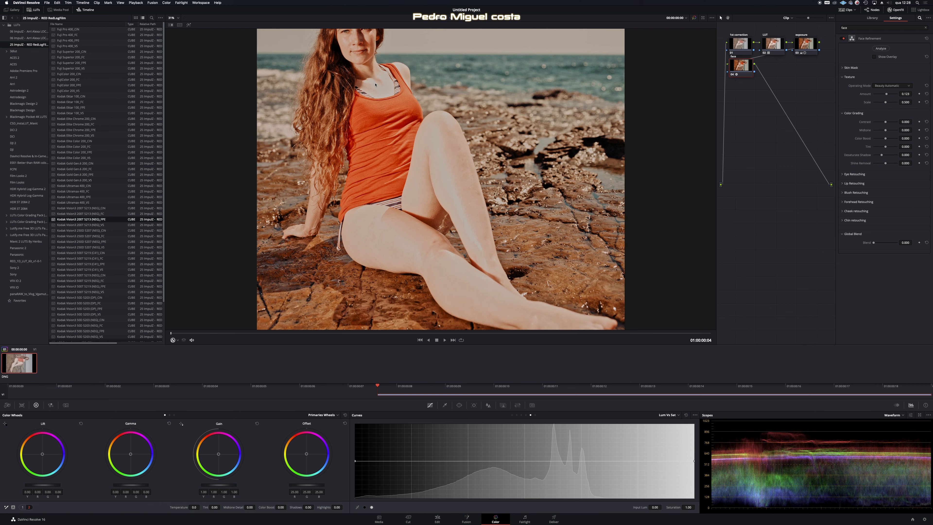
{"action": "left_click_drag", "start_coordinate": [368, 94], "coordinate": [364, 189]}
{"action": "scroll", "coordinate": [351, 115], "scroll_direction": "up", "scroll_amount": 3}
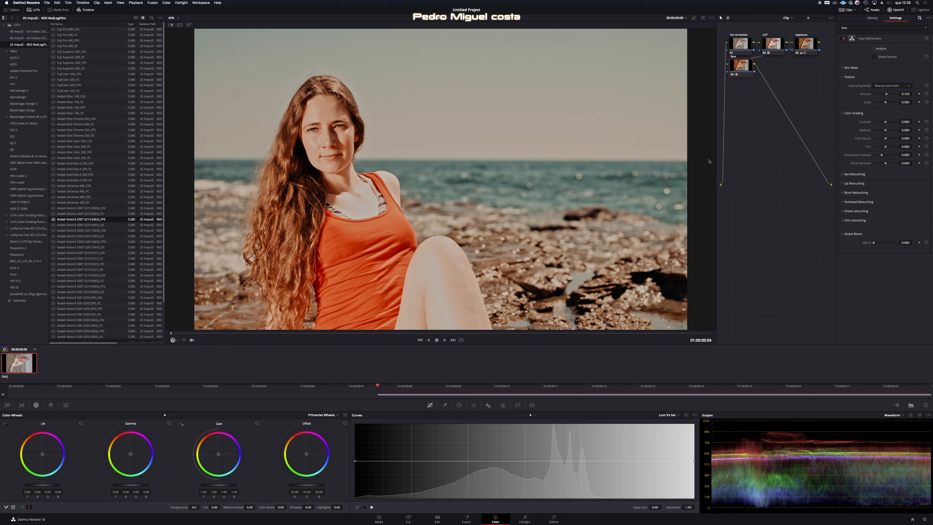
{"action": "scroll", "coordinate": [687, 206], "scroll_direction": "down", "scroll_amount": 3}
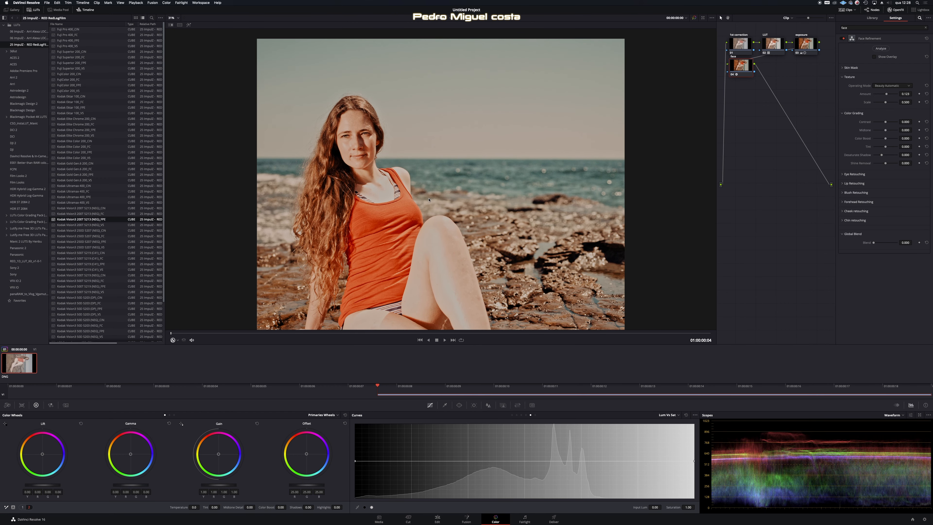
{"action": "scroll", "coordinate": [428, 199], "scroll_direction": "up", "scroll_amount": 3}
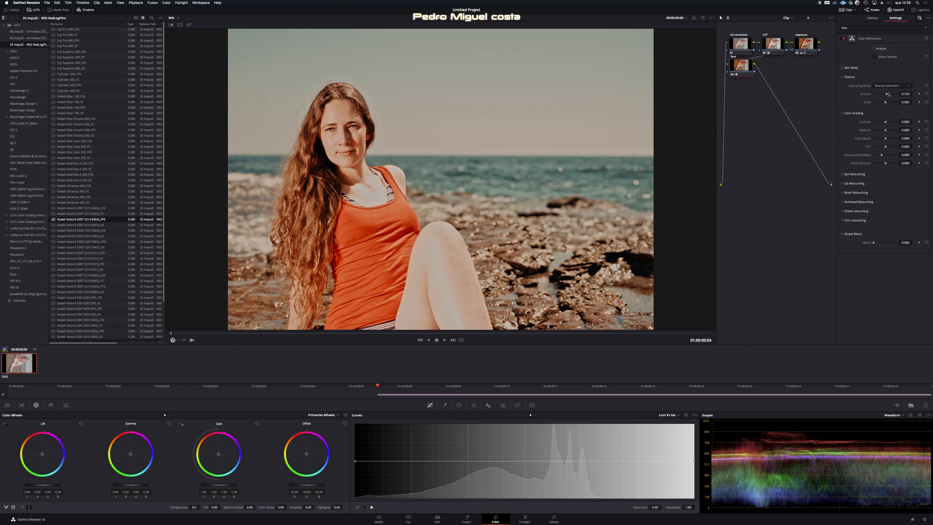
{"action": "mouse_move", "coordinate": [887, 95]}
{"action": "left_mouse_down"}
{"action": "mouse_move", "coordinate": [913, 94]}
{"action": "mouse_move", "coordinate": [857, 95]}
{"action": "mouse_move", "coordinate": [923, 96]}
{"action": "mouse_move", "coordinate": [895, 97]}
{"action": "left_mouse_up"}
Retouch the eyes with sharpening about 0.32, brightening about 0.16 and eye light about 0.36, and set lip saturation to about 0.04.
{"action": "left_click", "coordinate": [842, 174]}
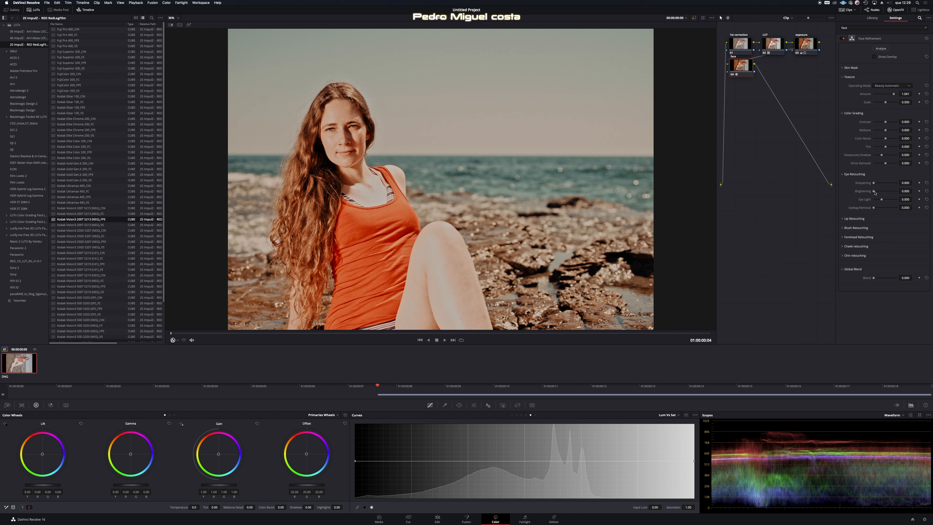
{"action": "mouse_move", "coordinate": [873, 192]}
{"action": "left_mouse_down"}
{"action": "mouse_move", "coordinate": [882, 184]}
{"action": "mouse_move", "coordinate": [881, 199]}
{"action": "mouse_move", "coordinate": [900, 199]}
{"action": "mouse_move", "coordinate": [852, 198]}
{"action": "mouse_move", "coordinate": [887, 199]}
{"action": "left_mouse_up"}
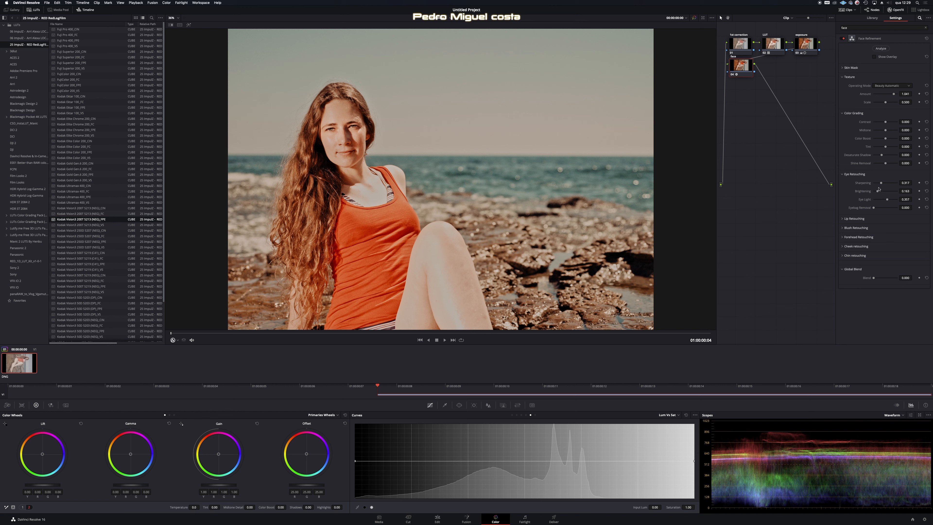
{"action": "left_click", "coordinate": [843, 220]}
{"action": "mouse_move", "coordinate": [887, 236]}
{"action": "left_mouse_down"}
{"action": "mouse_move", "coordinate": [900, 236]}
{"action": "mouse_move", "coordinate": [874, 236]}
{"action": "mouse_move", "coordinate": [928, 236]}
{"action": "mouse_move", "coordinate": [886, 236]}
{"action": "left_mouse_up"}
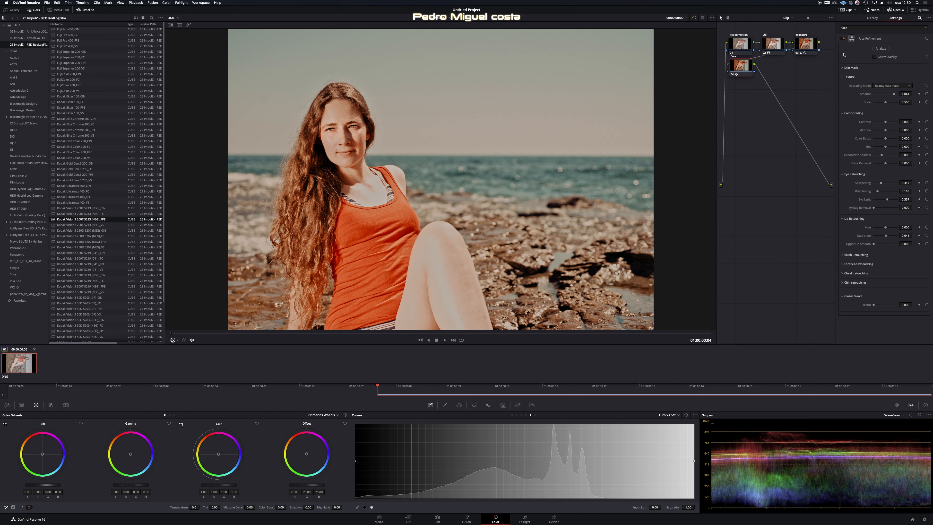
Add a fifth serial node labelled "skin" after the face node and apply the Beauty effect to it.
{"action": "key", "text": "alt+s"}
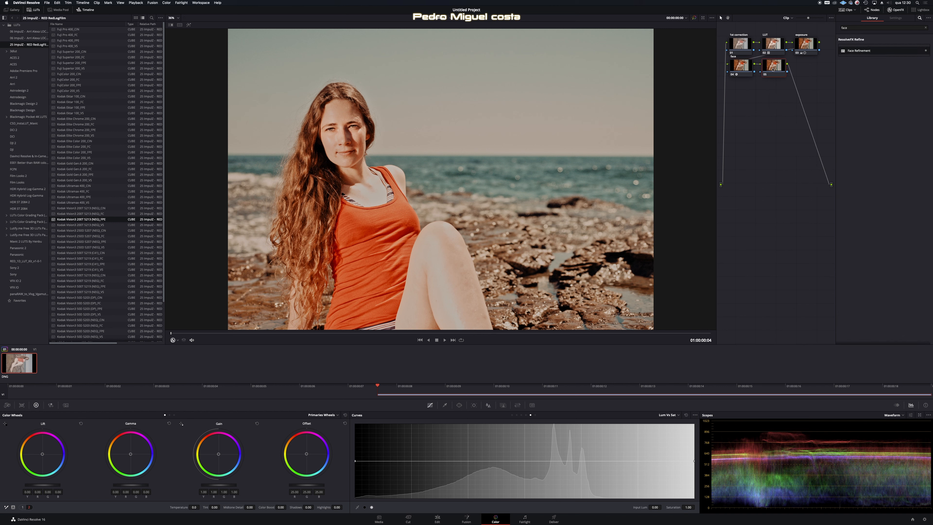
{"action": "right_click", "coordinate": [773, 69]}
{"action": "left_click", "coordinate": [841, 28]}
{"action": "type", "text": "be"}
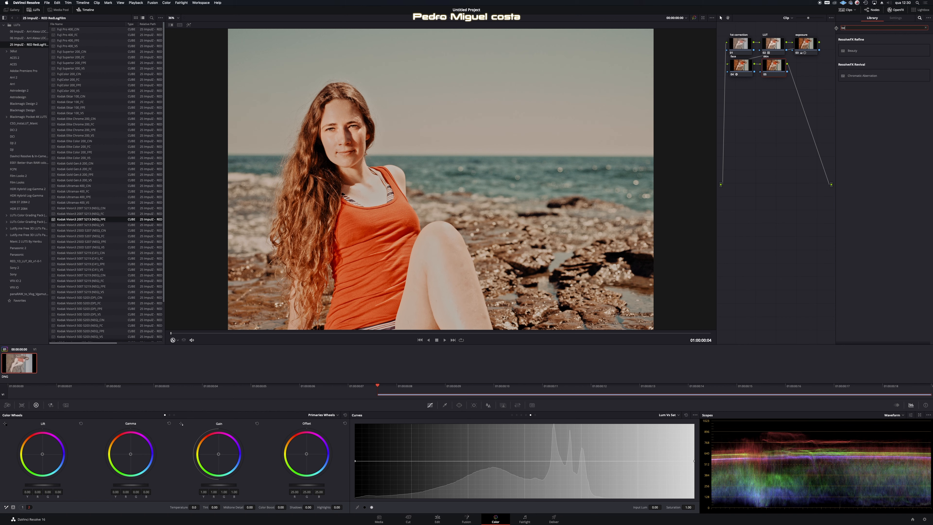
{"action": "left_click_drag", "start_coordinate": [852, 51], "coordinate": [778, 68]}
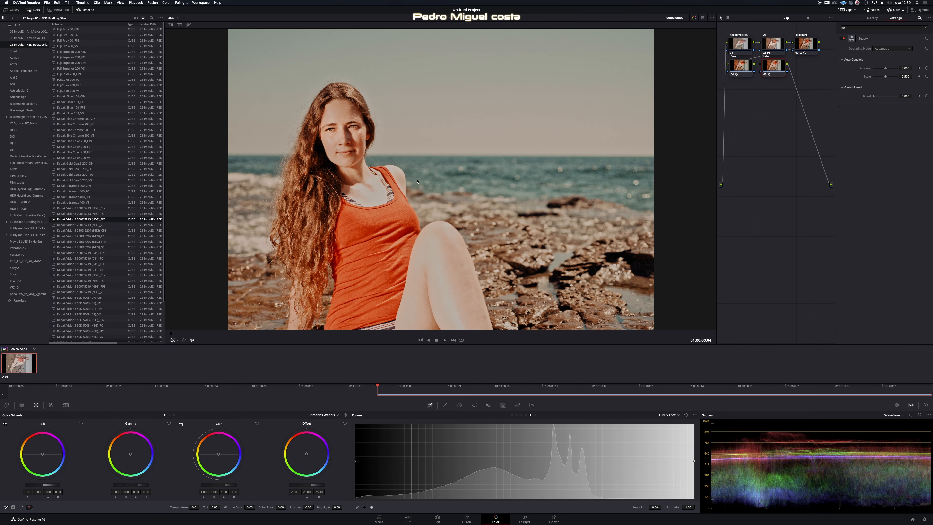
Move the skin node below the other nodes and show the Power Window controls with the whole figure in view.
{"action": "scroll", "coordinate": [418, 181], "scroll_direction": "down", "scroll_amount": 5}
{"action": "scroll", "coordinate": [444, 180], "scroll_direction": "down", "scroll_amount": 4}
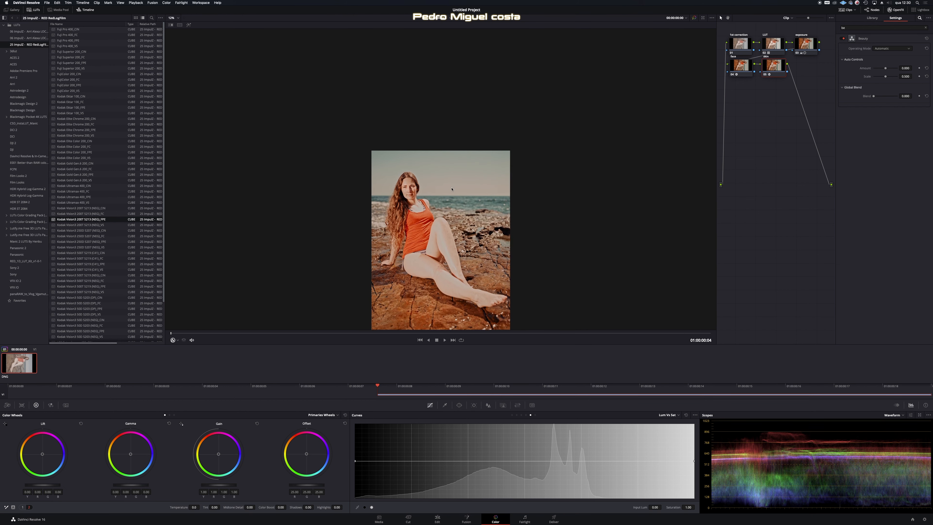
{"action": "scroll", "coordinate": [453, 187], "scroll_direction": "up", "scroll_amount": 3}
{"action": "scroll", "coordinate": [455, 186], "scroll_direction": "up", "scroll_amount": 1}
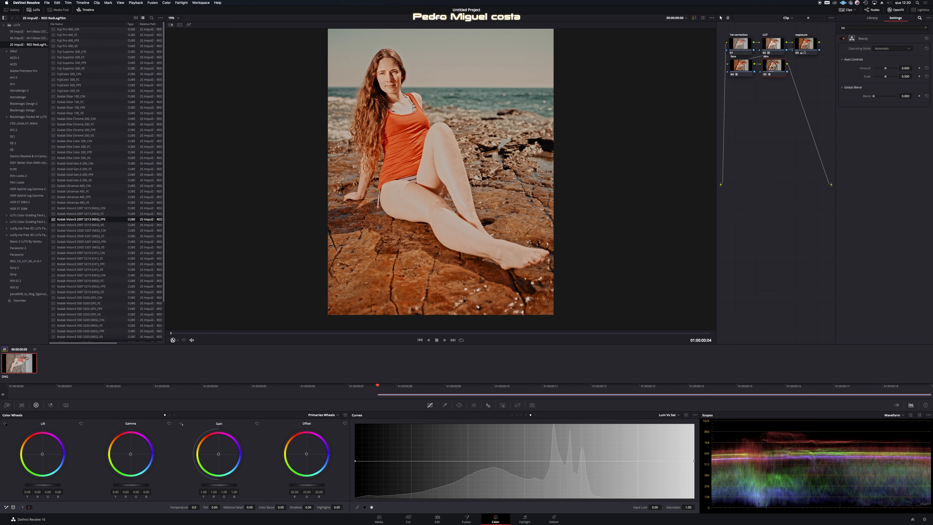
{"action": "left_click_drag", "start_coordinate": [771, 69], "coordinate": [780, 88]}
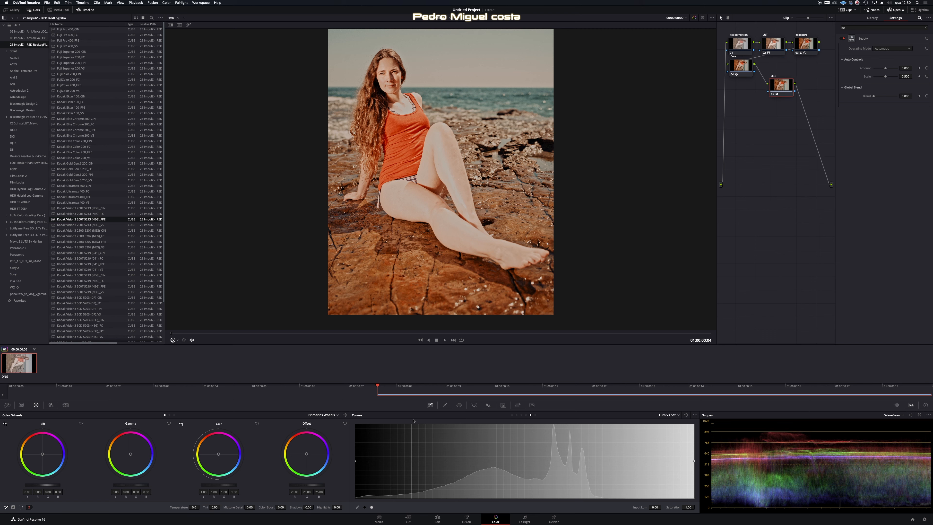
{"action": "left_click", "coordinate": [459, 406]}
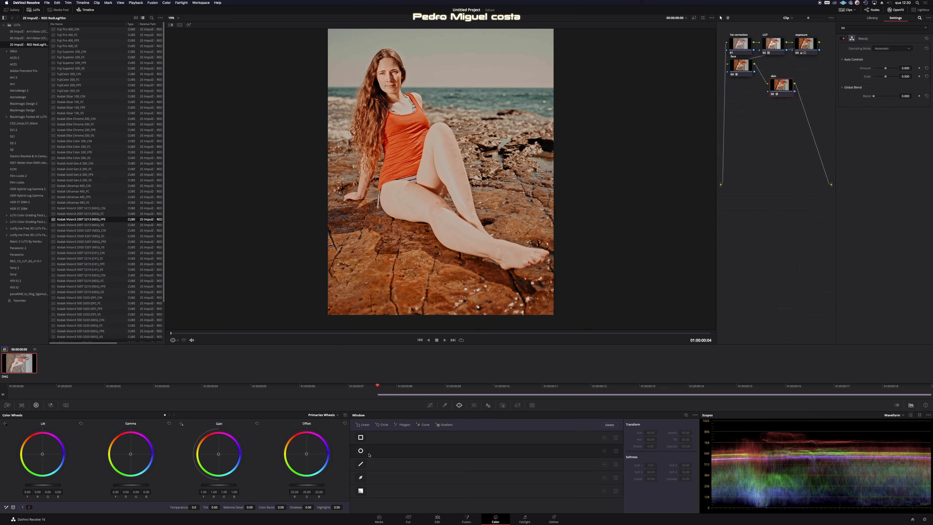
{"action": "left_click", "coordinate": [383, 426]}
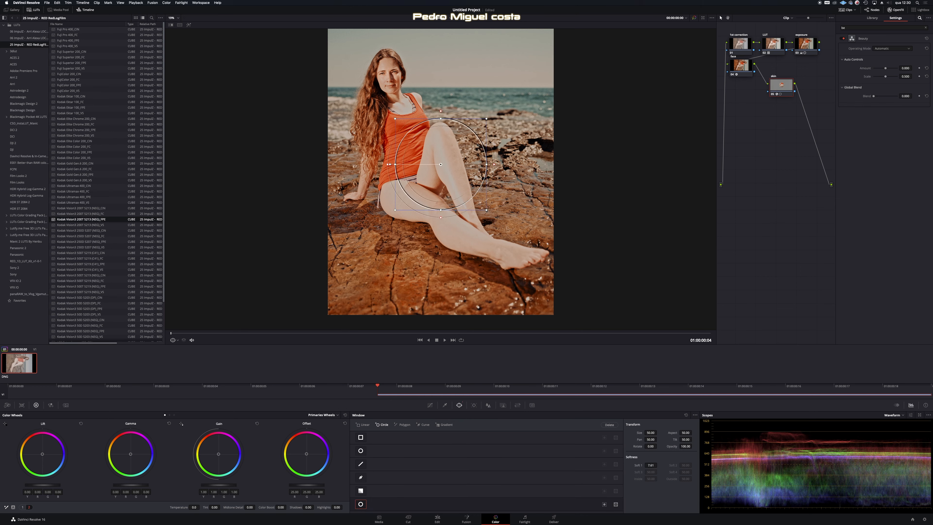
{"action": "left_click_drag", "start_coordinate": [442, 212], "coordinate": [441, 244]}
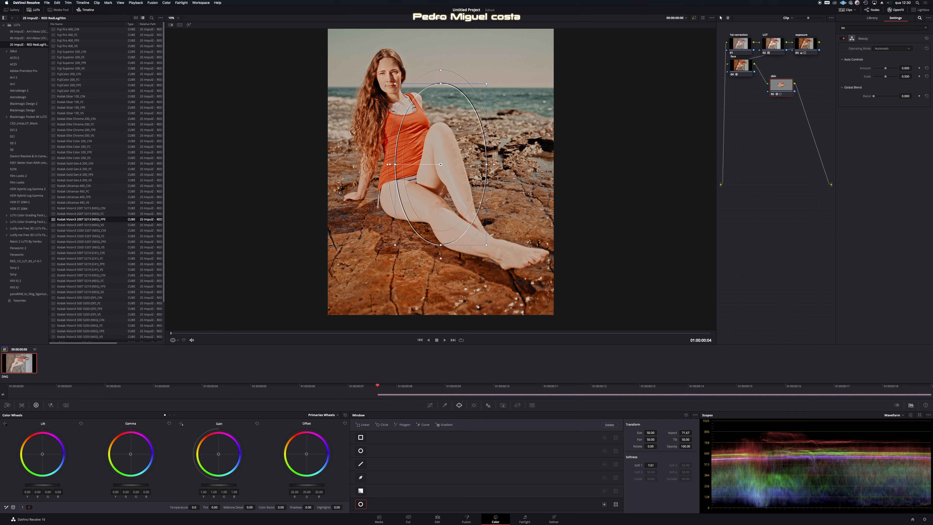
{"action": "left_click_drag", "start_coordinate": [385, 163], "coordinate": [388, 165]}
{"action": "left_click_drag", "start_coordinate": [449, 165], "coordinate": [444, 166]}
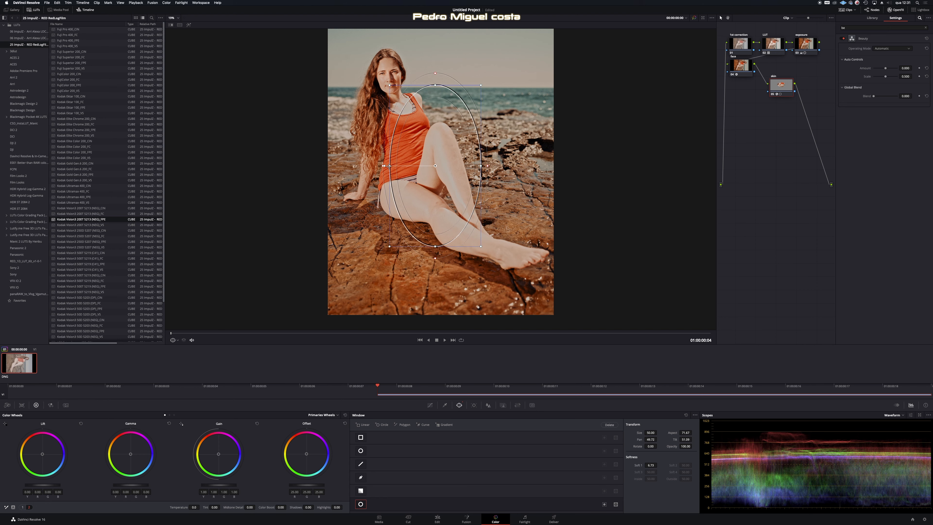
{"action": "left_click_drag", "start_coordinate": [406, 165], "coordinate": [554, 170]}
{"action": "left_click_drag", "start_coordinate": [423, 170], "coordinate": [425, 169]}
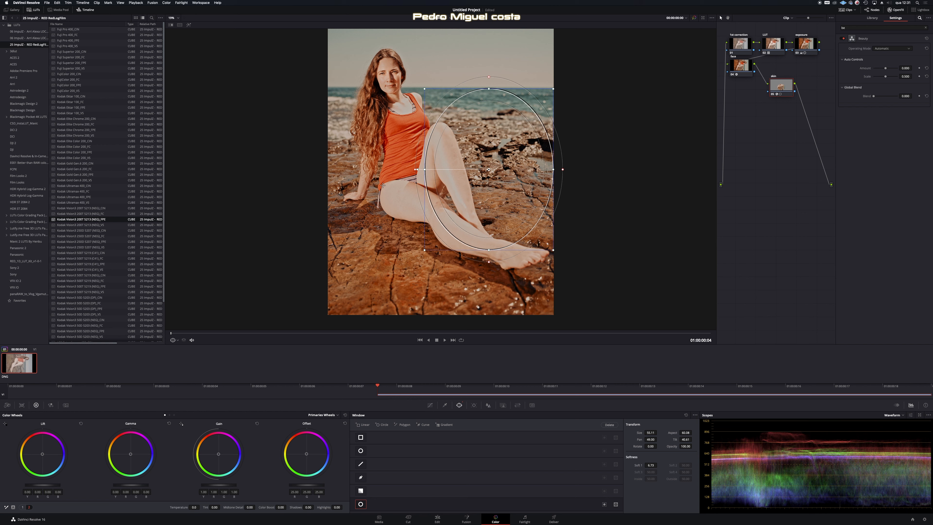
{"action": "left_click", "coordinate": [606, 425]}
Add a circle window to the skin node, then stretch, tilt and widen it around the woman's legs.
{"action": "left_click", "coordinate": [382, 425]}
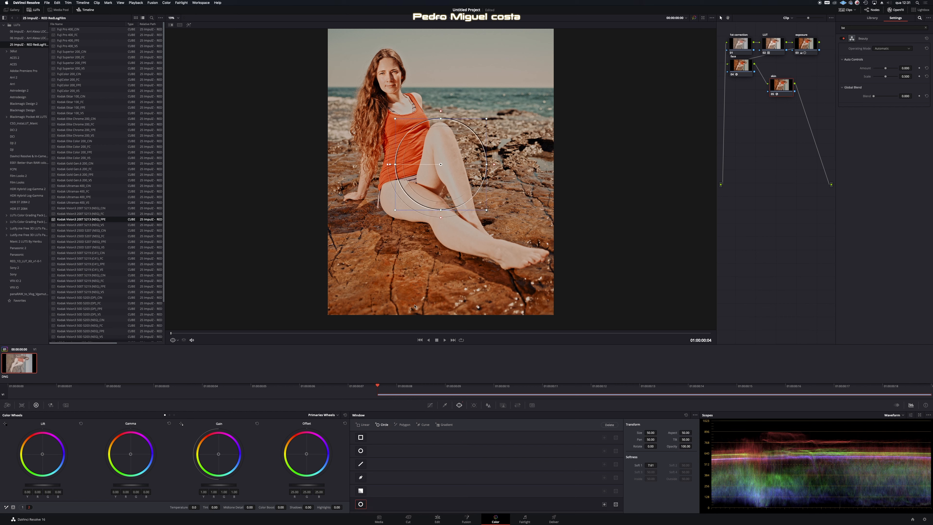
{"action": "left_click_drag", "start_coordinate": [395, 165], "coordinate": [374, 164]}
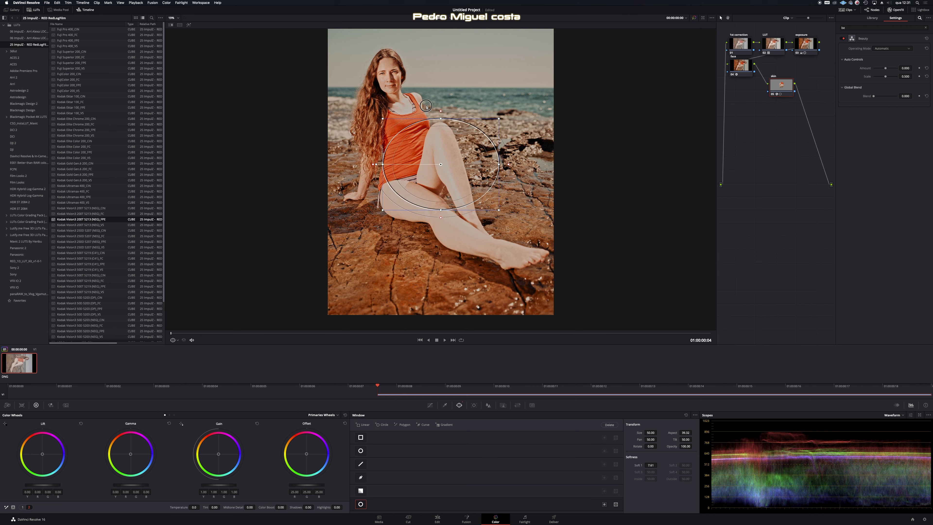
{"action": "mouse_move", "coordinate": [407, 162]}
{"action": "left_mouse_down"}
{"action": "mouse_move", "coordinate": [410, 132]}
{"action": "mouse_move", "coordinate": [396, 176]}
{"action": "left_mouse_up"}
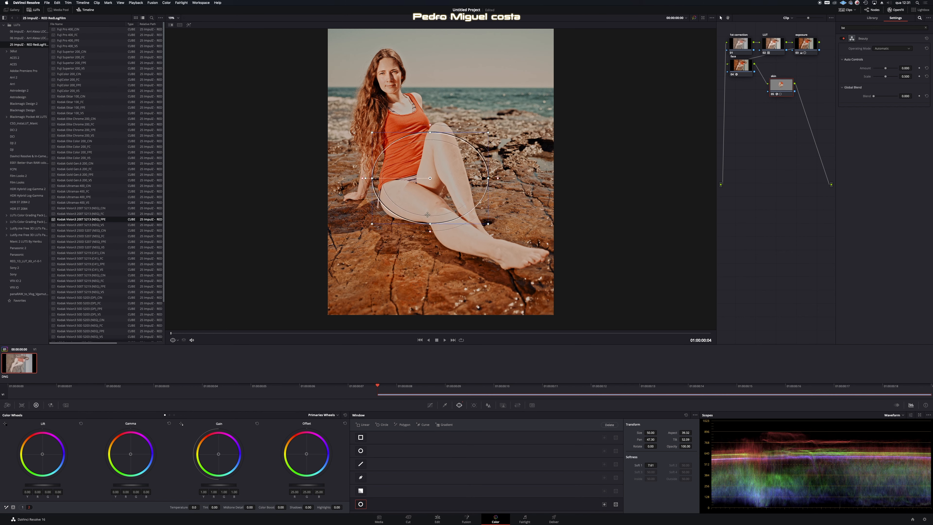
{"action": "left_click_drag", "start_coordinate": [428, 229], "coordinate": [430, 262]}
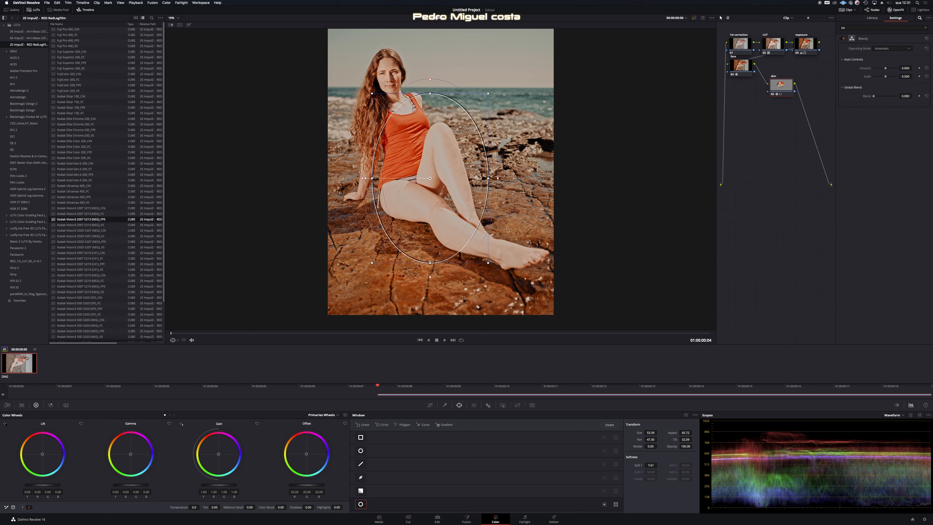
{"action": "left_click_drag", "start_coordinate": [365, 177], "coordinate": [464, 204]}
{"action": "left_click_drag", "start_coordinate": [512, 179], "coordinate": [438, 175]}
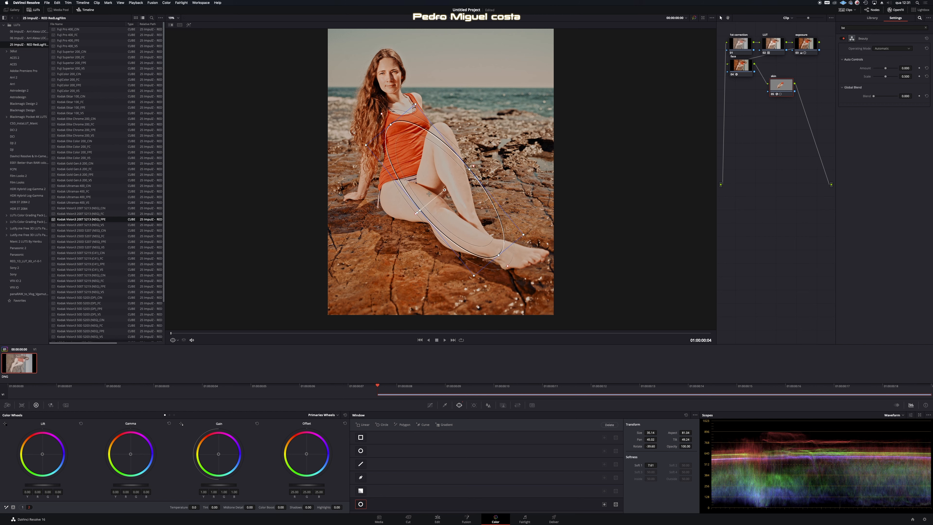
{"action": "mouse_move", "coordinate": [394, 225]}
{"action": "left_mouse_down"}
{"action": "mouse_move", "coordinate": [368, 239]}
{"action": "mouse_move", "coordinate": [387, 225]}
{"action": "left_mouse_up"}
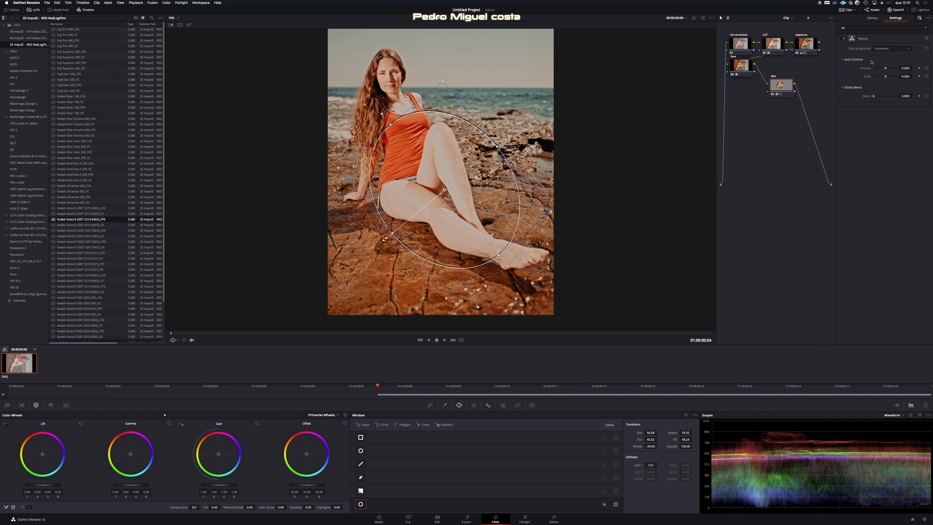
Shift the circle window toward the feet to cover the legs, and raise the Beauty amount to about 0.35.
{"action": "mouse_move", "coordinate": [887, 69]}
{"action": "left_mouse_down"}
{"action": "mouse_move", "coordinate": [900, 68]}
{"action": "mouse_move", "coordinate": [864, 69]}
{"action": "mouse_move", "coordinate": [887, 68]}
{"action": "left_mouse_up"}
{"action": "left_click_drag", "start_coordinate": [392, 126], "coordinate": [401, 137]}
{"action": "left_click_drag", "start_coordinate": [489, 243], "coordinate": [505, 255]}
{"action": "mouse_move", "coordinate": [456, 224]}
{"action": "left_mouse_down"}
{"action": "mouse_move", "coordinate": [473, 237]}
{"action": "mouse_move", "coordinate": [463, 229]}
{"action": "left_mouse_up"}
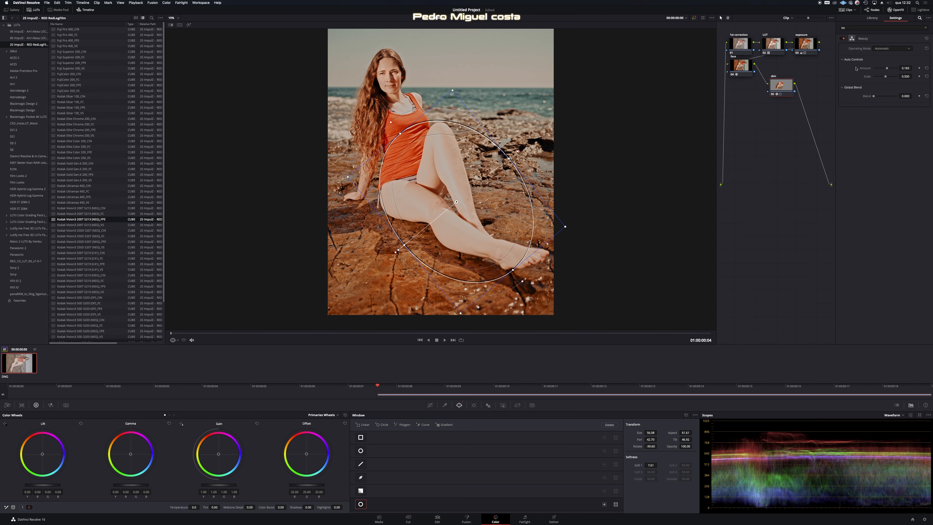
{"action": "left_click_drag", "start_coordinate": [888, 68], "coordinate": [891, 70]}
{"action": "left_click", "coordinate": [430, 404]}
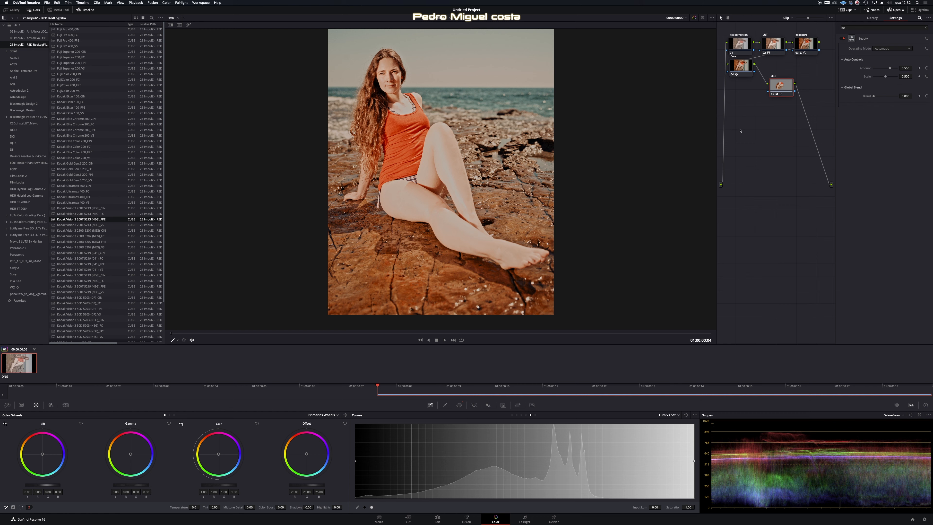
Add a serial node after the skin node and label it "background".
{"action": "key", "text": "alt+s"}
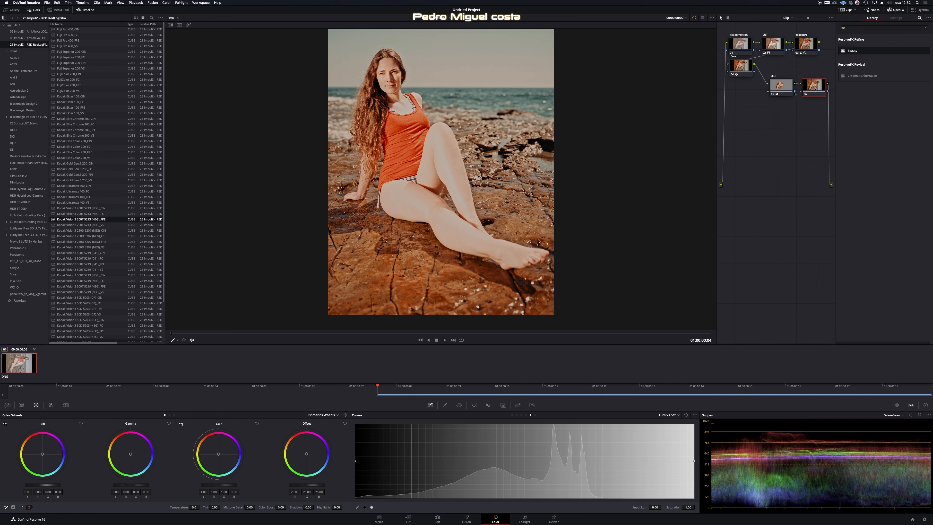
{"action": "right_click", "coordinate": [811, 87]}
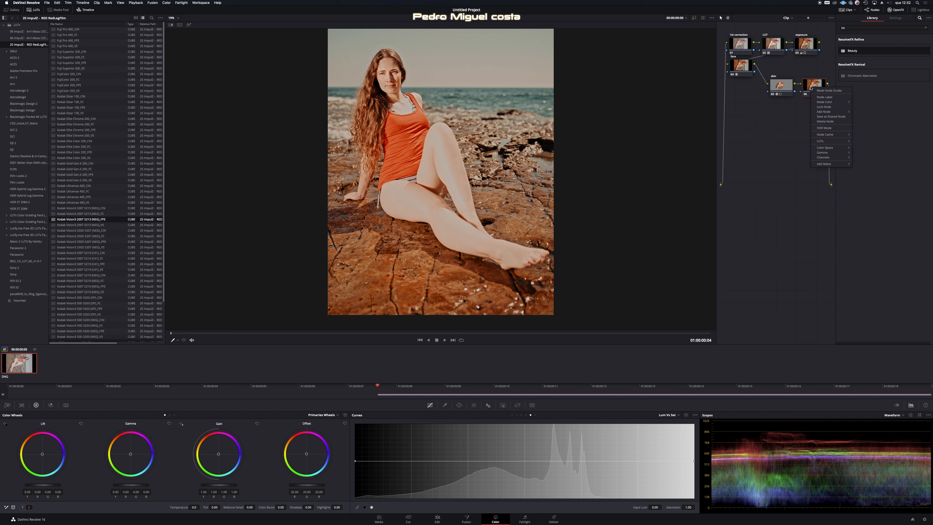
{"action": "left_click", "coordinate": [822, 97]}
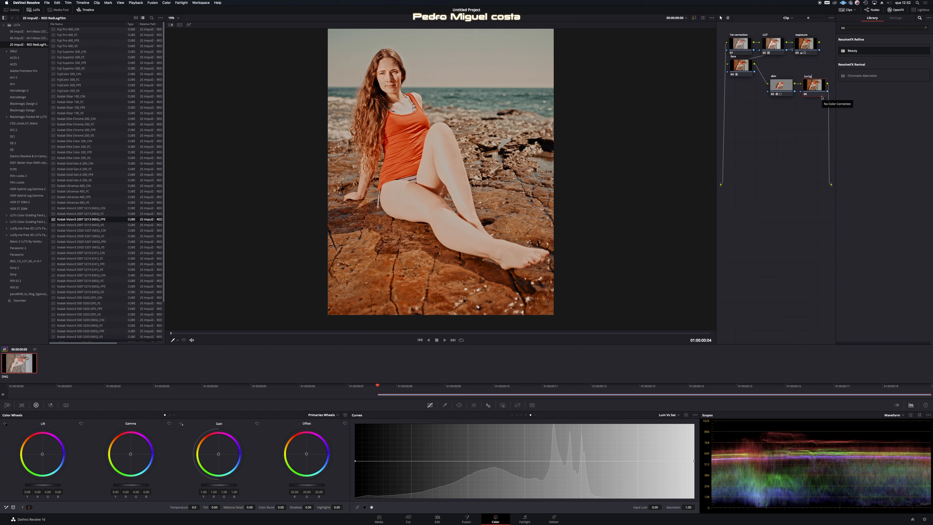
{"action": "type", "text": "backgorunf"}
{"action": "key", "text": "BackSpace"}
{"action": "type", "text": "d"}
{"action": "key", "text": "Return"}
Draw a closed curve window on the background node, tracing the woman's whole outline from the feet around the head, hand and legs.
{"action": "left_click", "coordinate": [459, 405]}
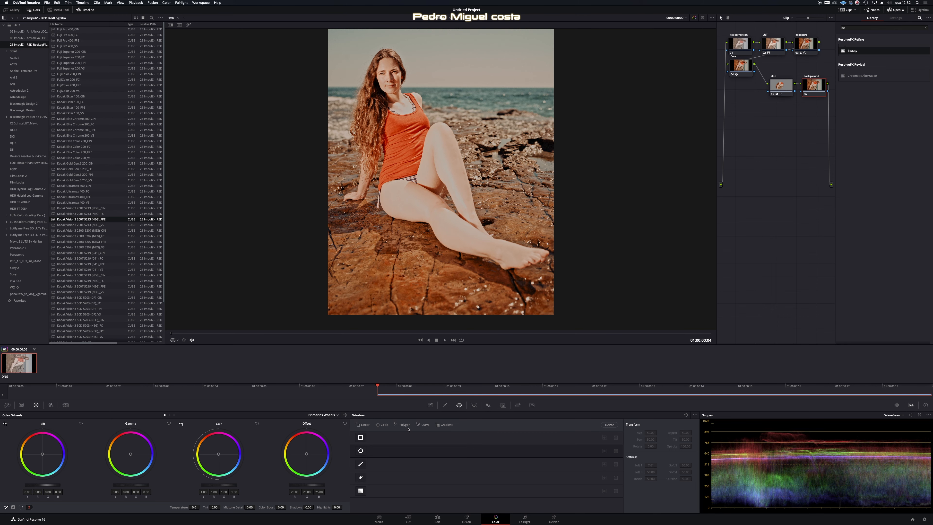
{"action": "left_click", "coordinate": [426, 424]}
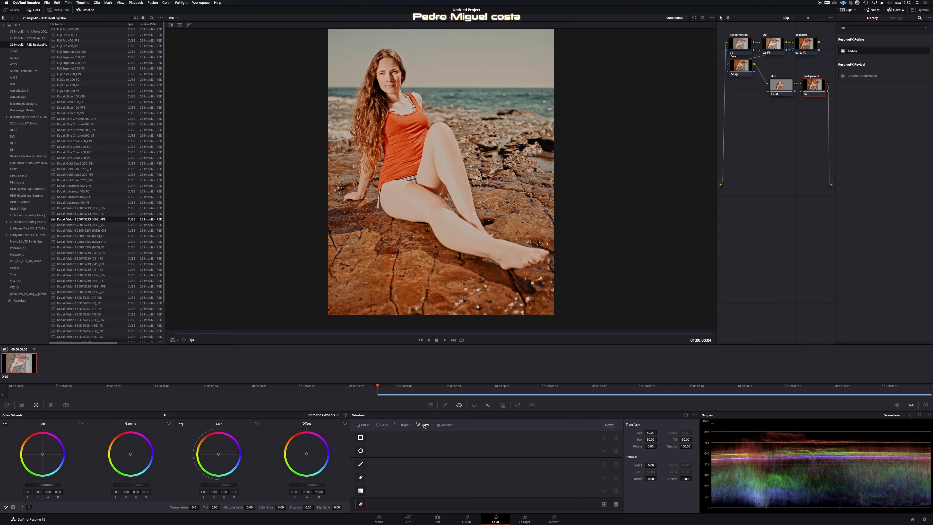
{"action": "left_click", "coordinate": [496, 266]}
{"action": "left_click", "coordinate": [502, 270]}
{"action": "left_click", "coordinate": [512, 271]}
{"action": "left_click", "coordinate": [525, 270]}
{"action": "left_click", "coordinate": [541, 263]}
{"action": "left_click", "coordinate": [552, 257]}
{"action": "left_click", "coordinate": [550, 248]}
{"action": "left_click", "coordinate": [537, 246]}
{"action": "left_click", "coordinate": [521, 242]}
{"action": "left_click", "coordinate": [502, 238]}
{"action": "left_click", "coordinate": [492, 233]}
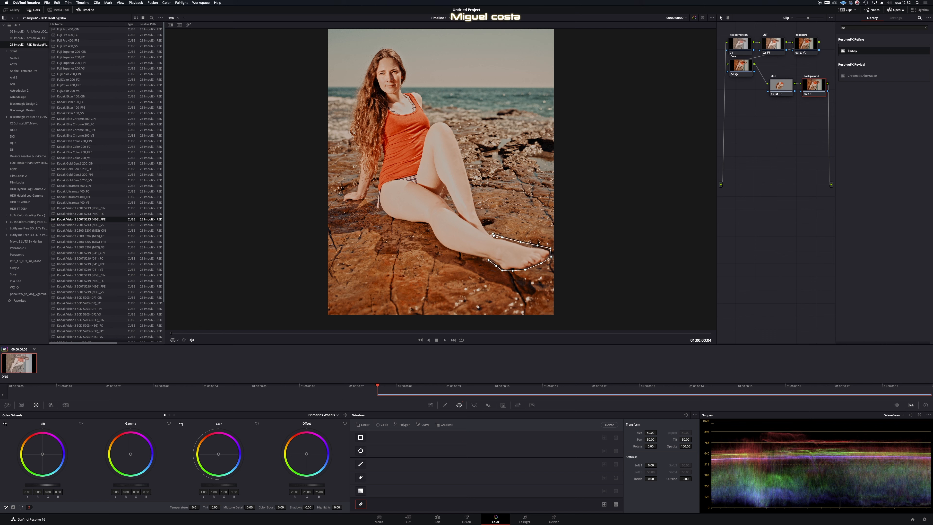
{"action": "left_click", "coordinate": [484, 223]}
{"action": "left_click", "coordinate": [478, 210]}
{"action": "left_click", "coordinate": [470, 176]}
{"action": "left_click", "coordinate": [462, 146]}
{"action": "left_click", "coordinate": [451, 124]}
{"action": "left_click", "coordinate": [431, 120]}
{"action": "left_click", "coordinate": [425, 107]}
{"action": "left_click", "coordinate": [422, 90]}
{"action": "left_click", "coordinate": [405, 90]}
{"action": "left_click", "coordinate": [409, 76]}
{"action": "left_click", "coordinate": [402, 55]}
{"action": "left_click", "coordinate": [387, 45]}
{"action": "left_click", "coordinate": [362, 72]}
{"action": "left_click", "coordinate": [351, 96]}
{"action": "left_click", "coordinate": [347, 126]}
{"action": "left_click", "coordinate": [348, 141]}
{"action": "left_click", "coordinate": [358, 170]}
{"action": "left_click", "coordinate": [343, 193]}
{"action": "left_click", "coordinate": [348, 201]}
{"action": "left_click", "coordinate": [364, 200]}
{"action": "left_click", "coordinate": [373, 187]}
{"action": "left_click", "coordinate": [375, 201]}
{"action": "left_click", "coordinate": [377, 210]}
{"action": "left_click", "coordinate": [388, 218]}
{"action": "left_click", "coordinate": [398, 222]}
{"action": "left_click", "coordinate": [407, 224]}
{"action": "left_click", "coordinate": [421, 228]}
{"action": "left_click", "coordinate": [425, 232]}
{"action": "left_click", "coordinate": [437, 243]}
{"action": "left_click", "coordinate": [456, 254]}
{"action": "left_click", "coordinate": [468, 256]}
{"action": "left_click", "coordinate": [490, 261]}
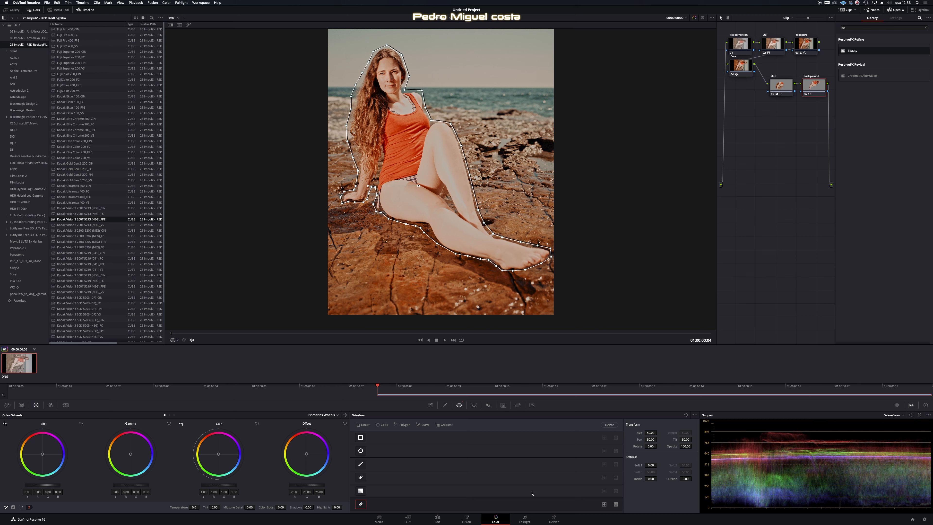
Soften and invert the curve window so it isolates the background, and lay out the skin and background nodes beneath the face node.
{"action": "left_click_drag", "start_coordinate": [650, 465], "coordinate": [692, 478]}
{"action": "left_click_drag", "start_coordinate": [649, 466], "coordinate": [652, 465]}
{"action": "left_click", "coordinate": [605, 505]}
{"action": "left_click_drag", "start_coordinate": [784, 88], "coordinate": [739, 104]}
{"action": "left_click_drag", "start_coordinate": [814, 88], "coordinate": [772, 113]}
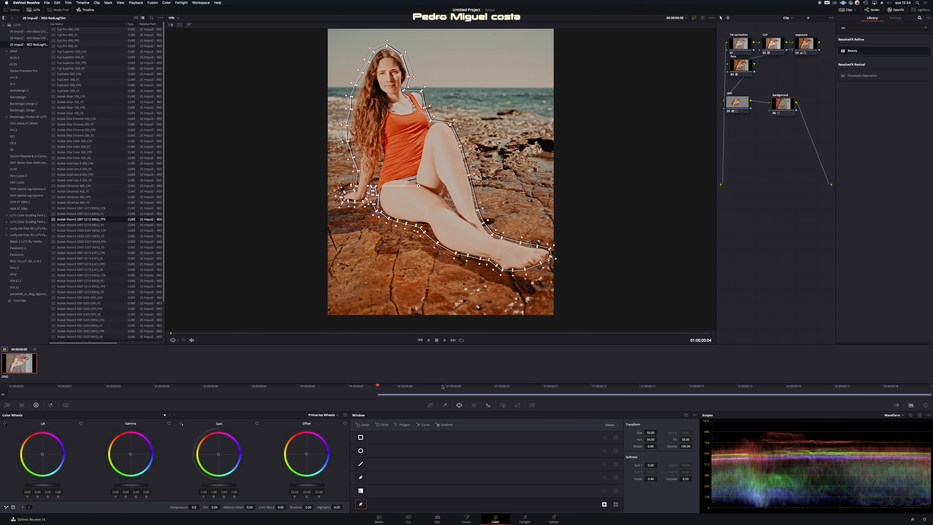
Tint the background by shifting gamma and gain toward blue and lift slightly toward orange.
{"action": "left_click", "coordinate": [430, 405]}
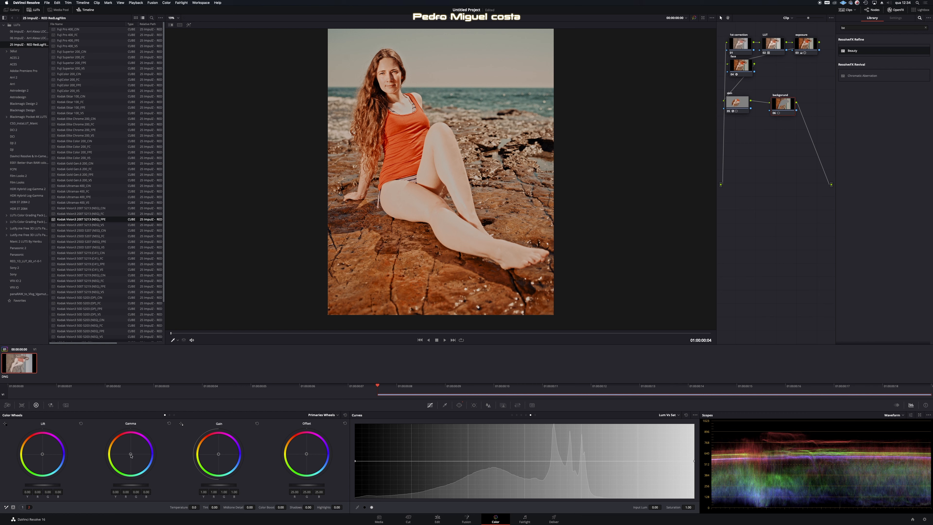
{"action": "left_click_drag", "start_coordinate": [131, 456], "coordinate": [174, 486]}
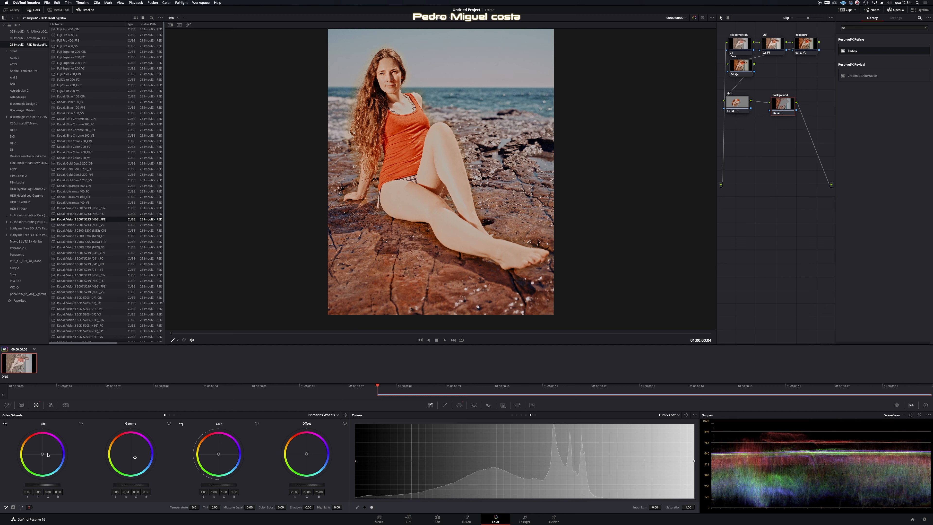
{"action": "left_click_drag", "start_coordinate": [43, 455], "coordinate": [23, 441]}
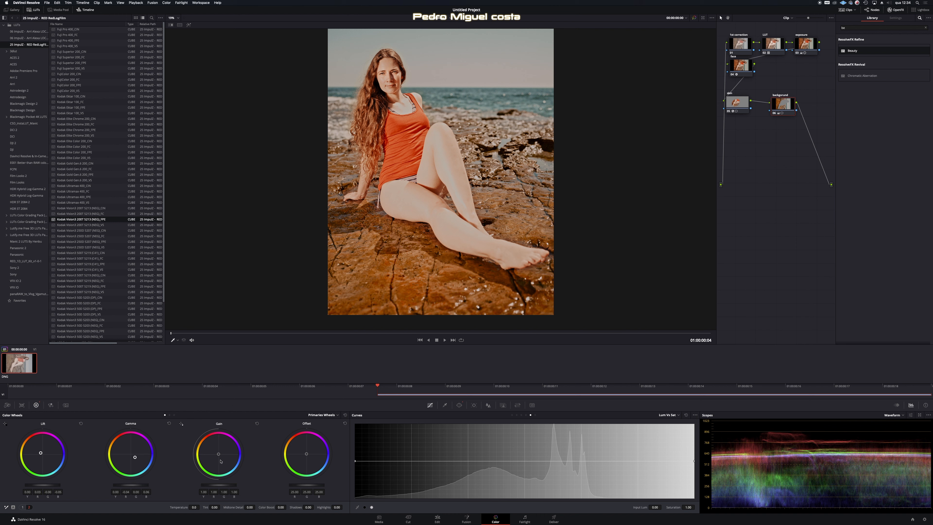
{"action": "mouse_move", "coordinate": [219, 455]}
{"action": "left_mouse_down"}
{"action": "mouse_move", "coordinate": [237, 486]}
{"action": "mouse_move", "coordinate": [222, 445]}
{"action": "mouse_move", "coordinate": [233, 465]}
{"action": "left_mouse_up"}
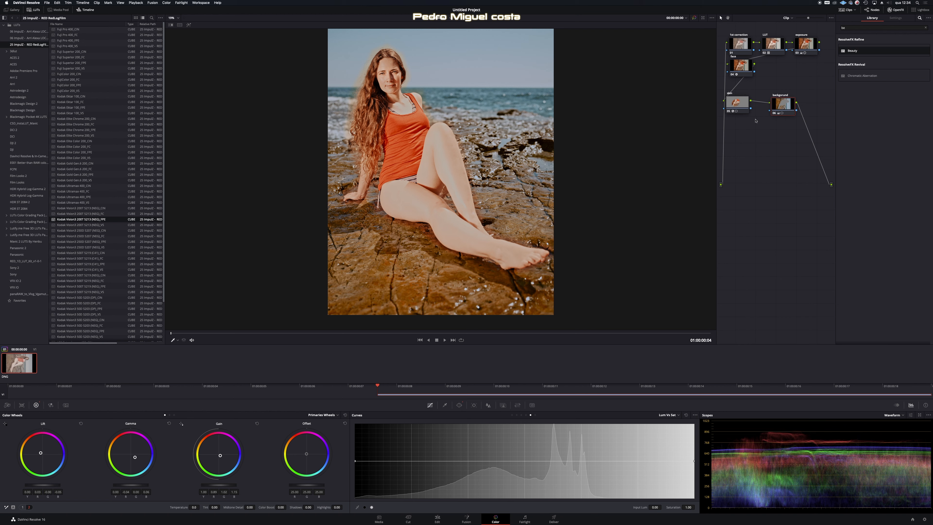
Refine the edge softness of the background node's curve window and return to the curves.
{"action": "left_click_drag", "start_coordinate": [779, 107], "coordinate": [780, 106]}
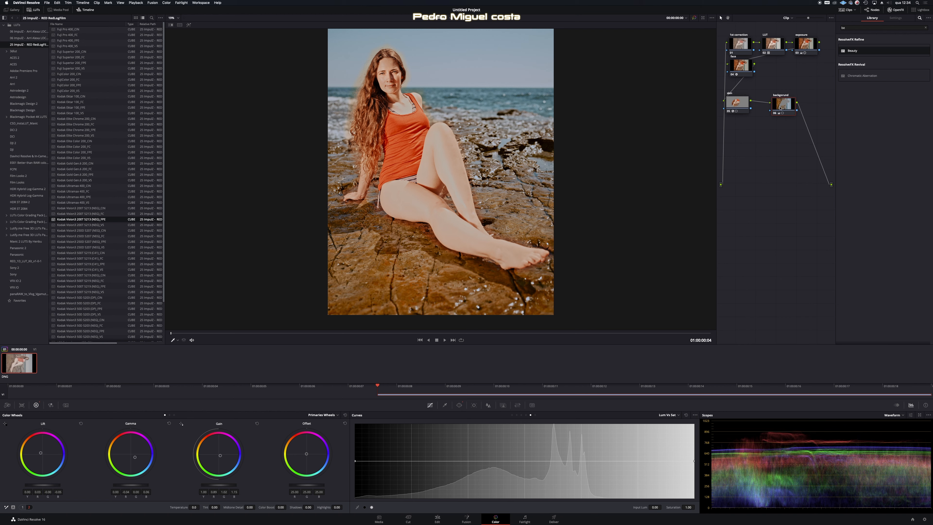
{"action": "left_click", "coordinate": [462, 406]}
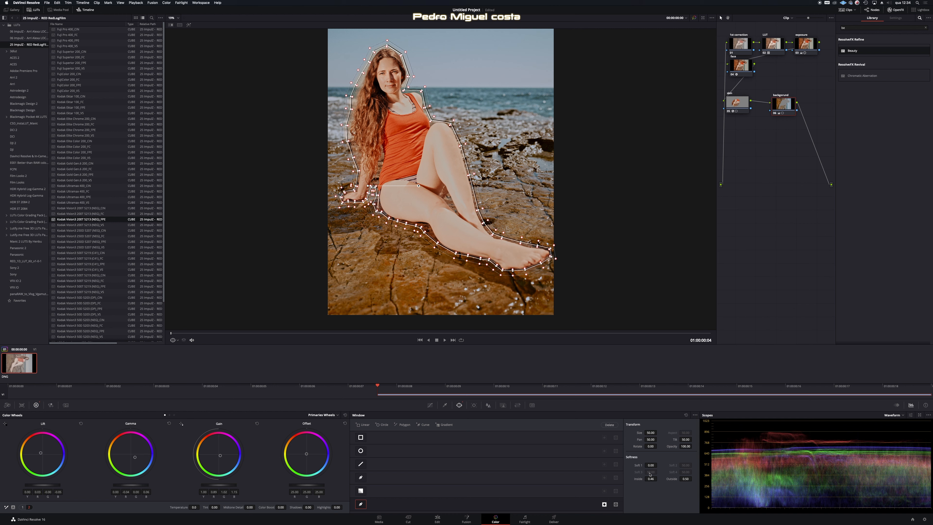
{"action": "left_click_drag", "start_coordinate": [650, 465], "coordinate": [616, 468]}
{"action": "left_click_drag", "start_coordinate": [685, 479], "coordinate": [651, 478]}
{"action": "left_click", "coordinate": [430, 405]}
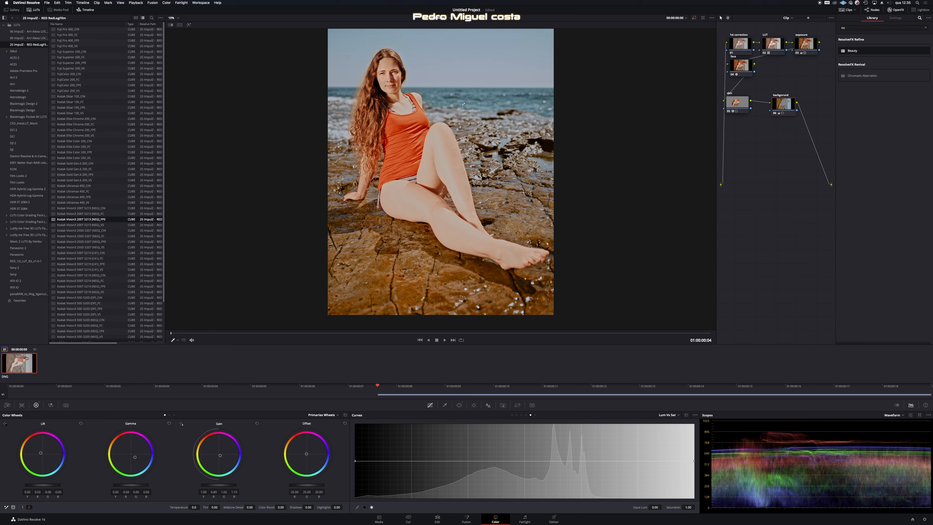
Add a serial node after the background node, sample the ocean's blue with the HSL qualifier and highlight the selection.
{"action": "key", "text": "alt+s"}
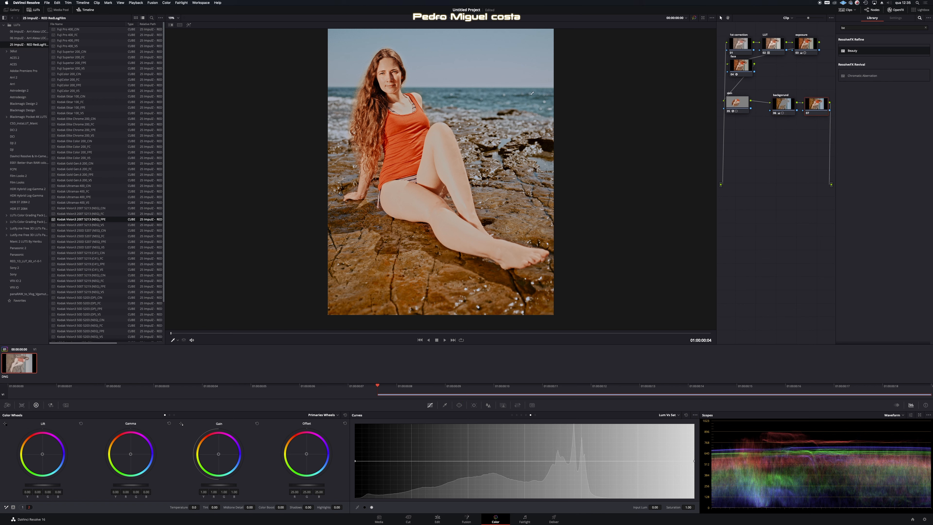
{"action": "left_click", "coordinate": [445, 404]}
{"action": "left_click", "coordinate": [490, 98]}
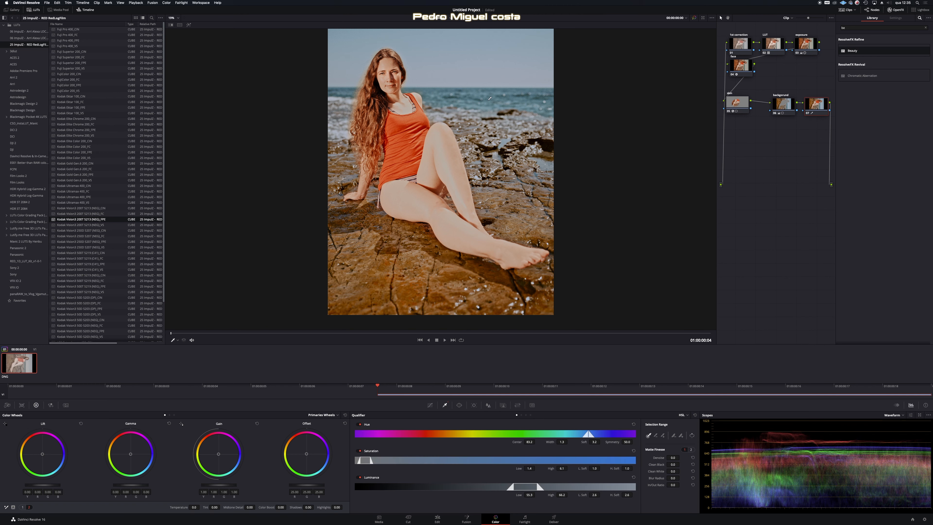
{"action": "left_click", "coordinate": [189, 25]}
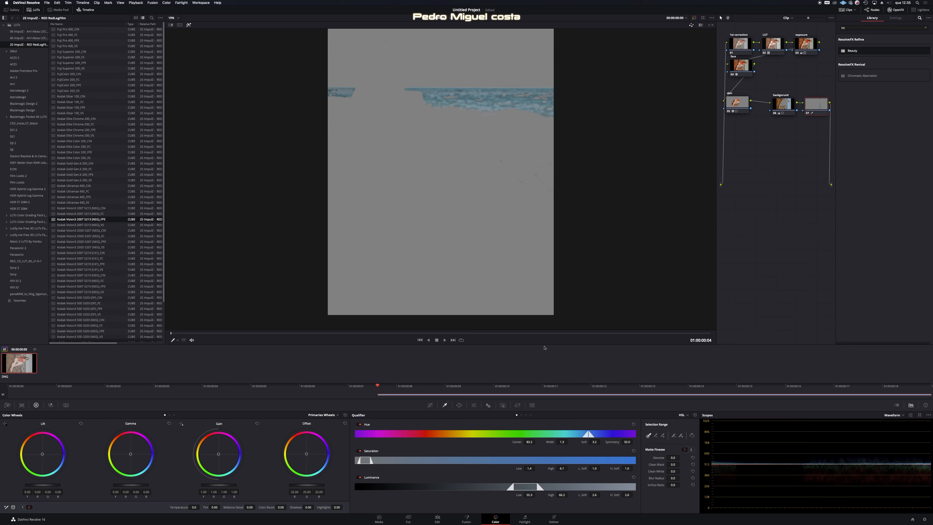
Refine the ocean key with denoise about 27, Clean White about 13 and a saturation high limit of about 11.4, and turn off the highlight view.
{"action": "left_click_drag", "start_coordinate": [673, 457], "coordinate": [735, 458]}
{"action": "mouse_move", "coordinate": [672, 472]}
{"action": "left_mouse_down"}
{"action": "mouse_move", "coordinate": [706, 471]}
{"action": "mouse_move", "coordinate": [681, 465]}
{"action": "left_mouse_up"}
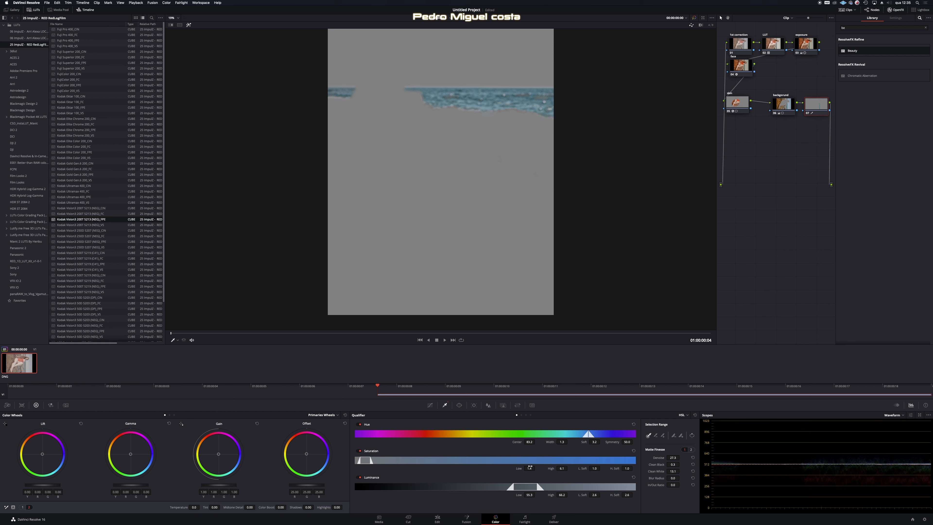
{"action": "mouse_move", "coordinate": [561, 468]}
{"action": "left_mouse_down"}
{"action": "mouse_move", "coordinate": [606, 467]}
{"action": "mouse_move", "coordinate": [553, 469]}
{"action": "mouse_move", "coordinate": [574, 468]}
{"action": "left_mouse_up"}
{"action": "left_click", "coordinate": [188, 24]}
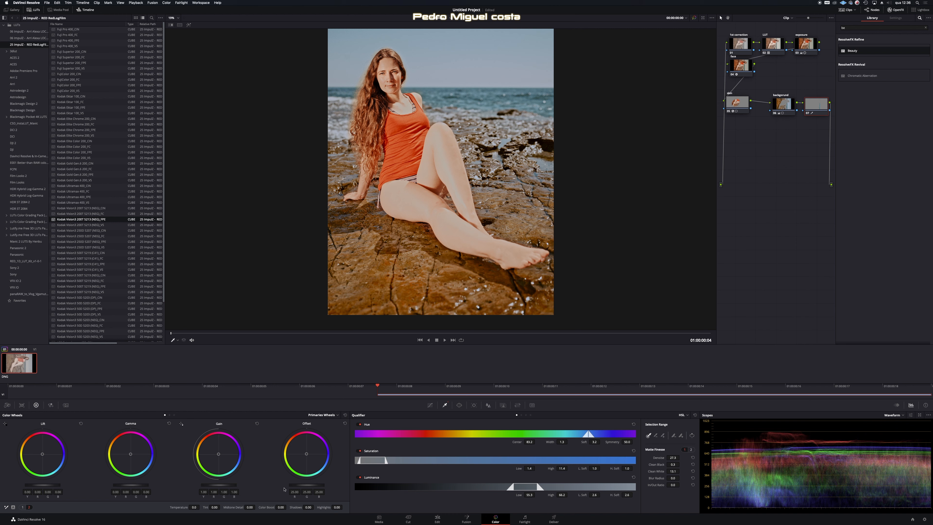
Raise the blue gamma of the ocean selection using the primaries bars and compare the image with the grade bypassed.
{"action": "left_click", "coordinate": [336, 507]}
{"action": "left_click", "coordinate": [170, 415]}
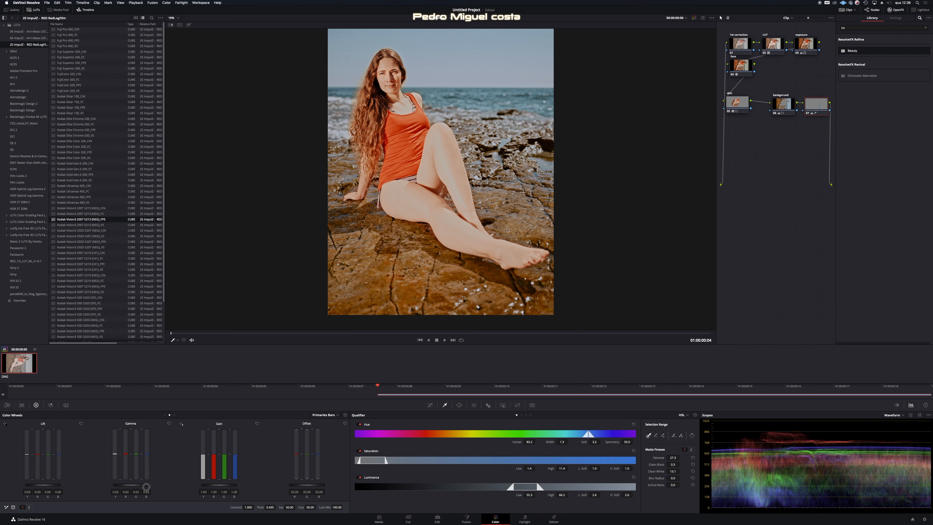
{"action": "left_click_drag", "start_coordinate": [146, 487], "coordinate": [132, 487]}
{"action": "mouse_move", "coordinate": [136, 453]}
{"action": "left_mouse_down"}
{"action": "mouse_move", "coordinate": [136, 445]}
{"action": "mouse_move", "coordinate": [146, 455]}
{"action": "mouse_move", "coordinate": [146, 443]}
{"action": "left_mouse_up"}
{"action": "left_click", "coordinate": [694, 18]}
{"action": "left_click", "coordinate": [694, 19]}
{"action": "left_click", "coordinate": [694, 18]}
{"action": "left_click", "coordinate": [695, 19]}
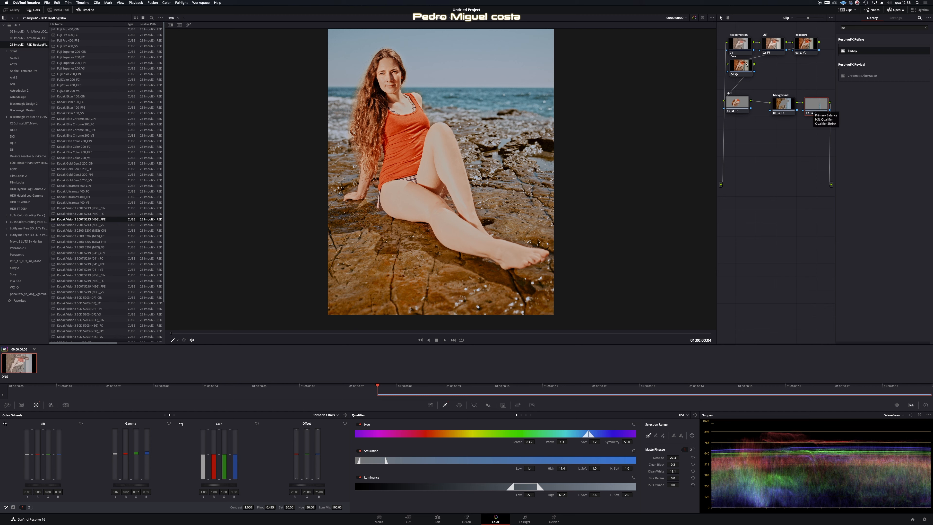
Move the face node directly beneath the LUT node and show the node key controls.
{"action": "mouse_move", "coordinate": [746, 65]}
{"action": "left_mouse_down"}
{"action": "mouse_move", "coordinate": [778, 73]}
{"action": "mouse_move", "coordinate": [745, 71]}
{"action": "left_mouse_up"}
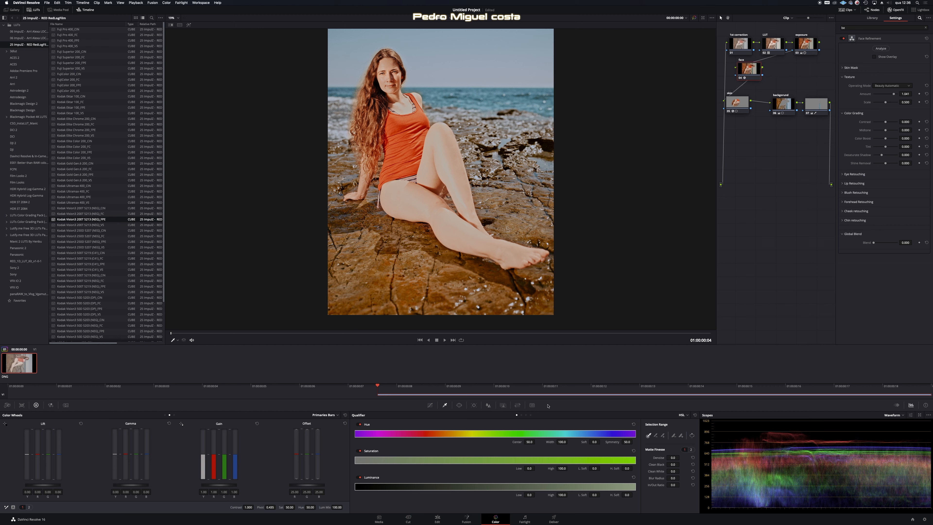
{"action": "left_click", "coordinate": [503, 406]}
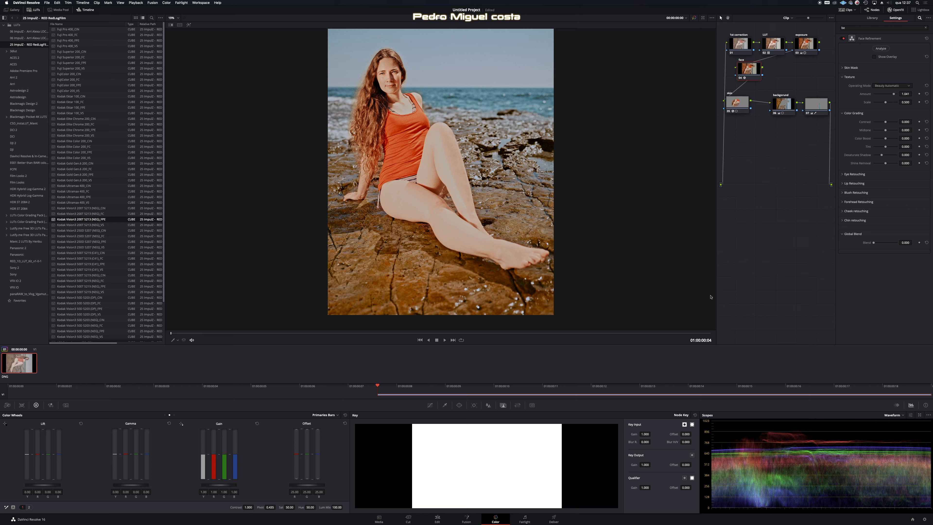
{"action": "left_click_drag", "start_coordinate": [758, 62], "coordinate": [781, 61]}
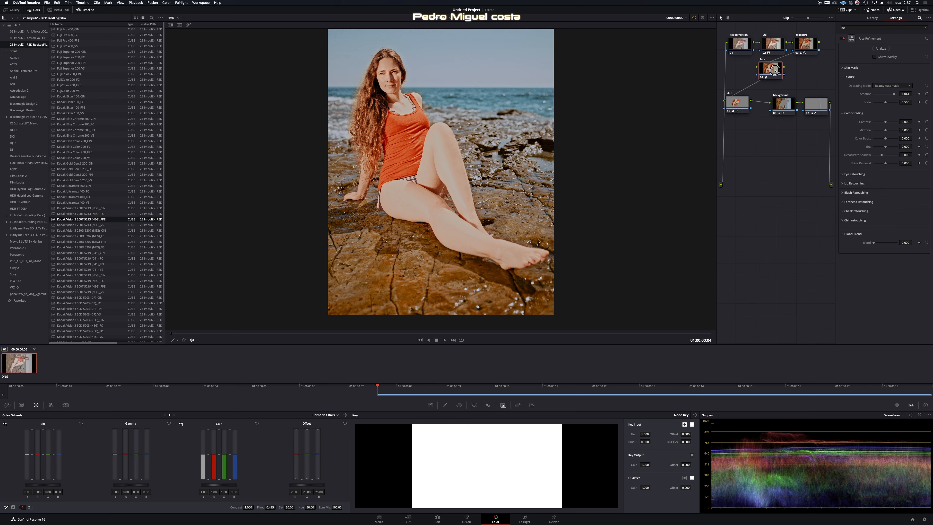
Reduce the key output gain of the LUT node to soften the film look.
{"action": "left_click", "coordinate": [772, 47]}
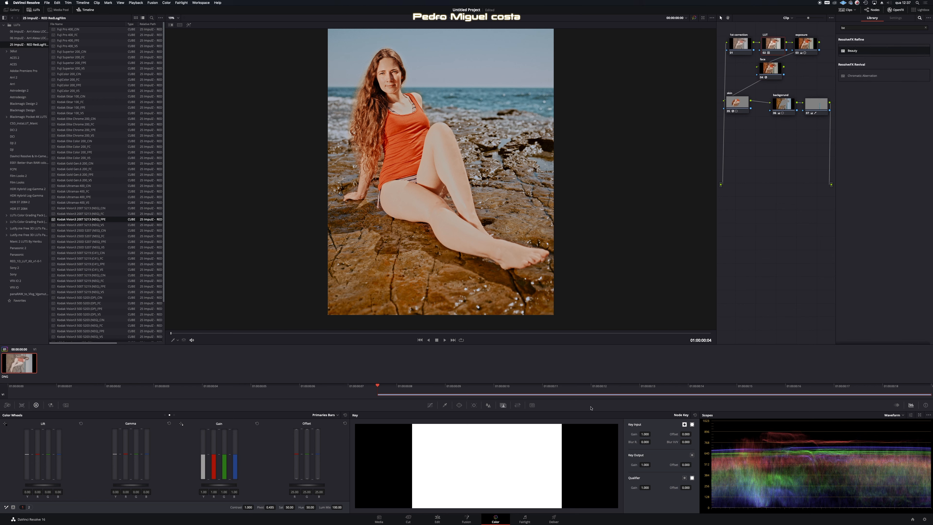
{"action": "left_click_drag", "start_coordinate": [646, 464], "coordinate": [349, 454]}
{"action": "left_click", "coordinate": [646, 464]}
{"action": "key", "text": "Return"}
Label the last node, which holds the sea selection, "ocean".
{"action": "left_click", "coordinate": [783, 104]}
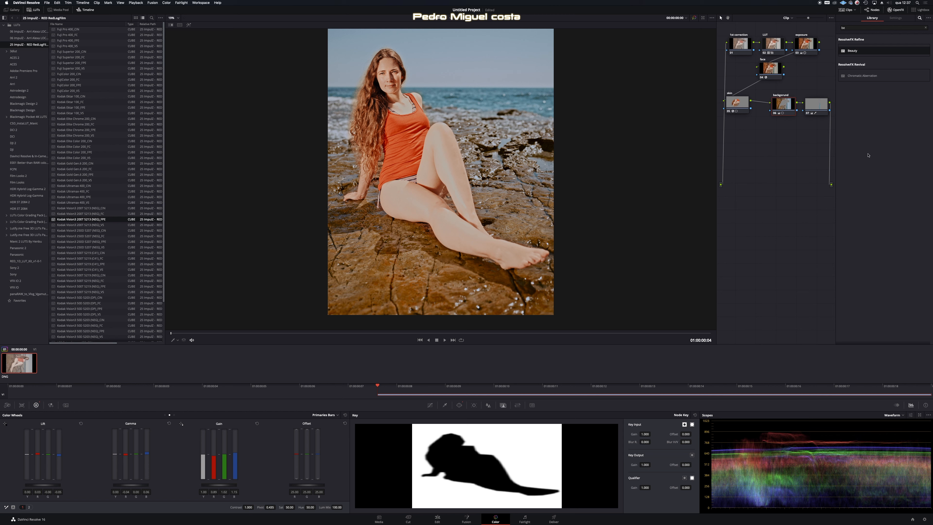
{"action": "right_click", "coordinate": [820, 106]}
{"action": "left_click", "coordinate": [833, 117]}
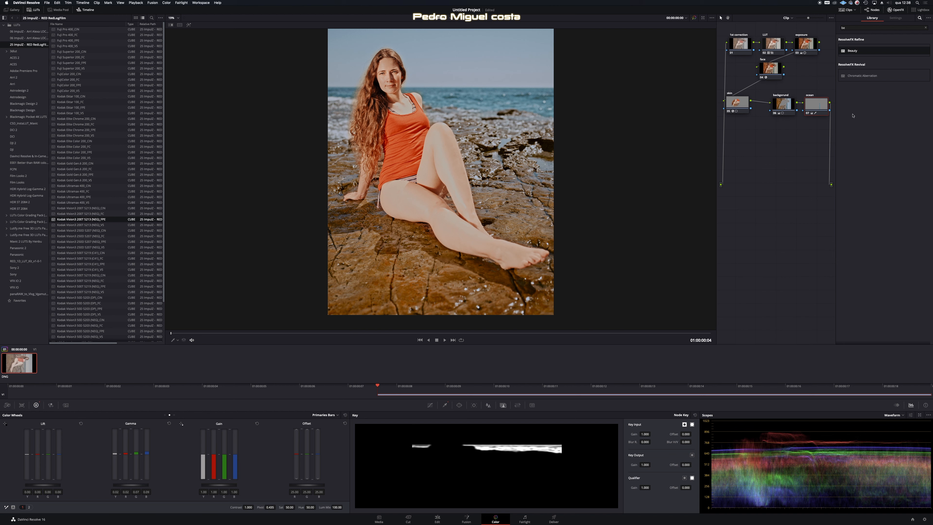
Increase the midtone detail of the background node.
{"action": "left_click", "coordinate": [784, 112]}
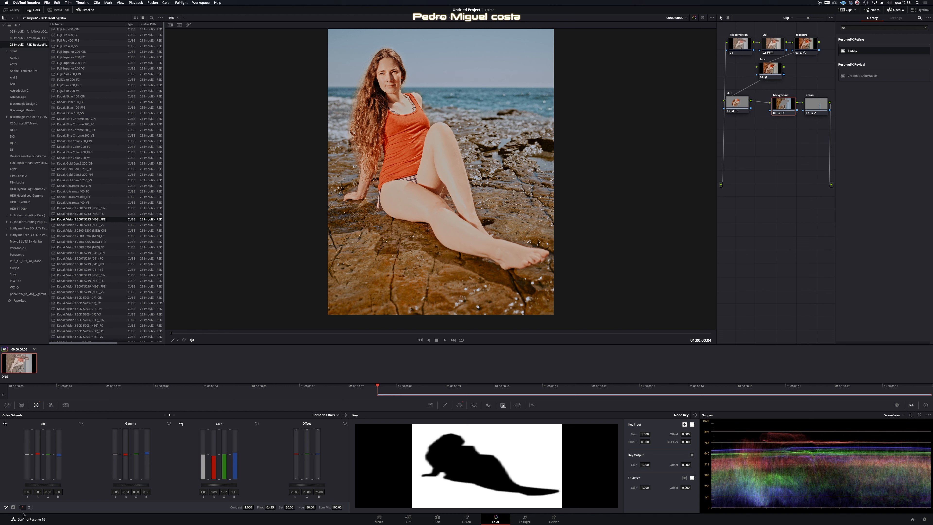
{"action": "left_click", "coordinate": [28, 507]}
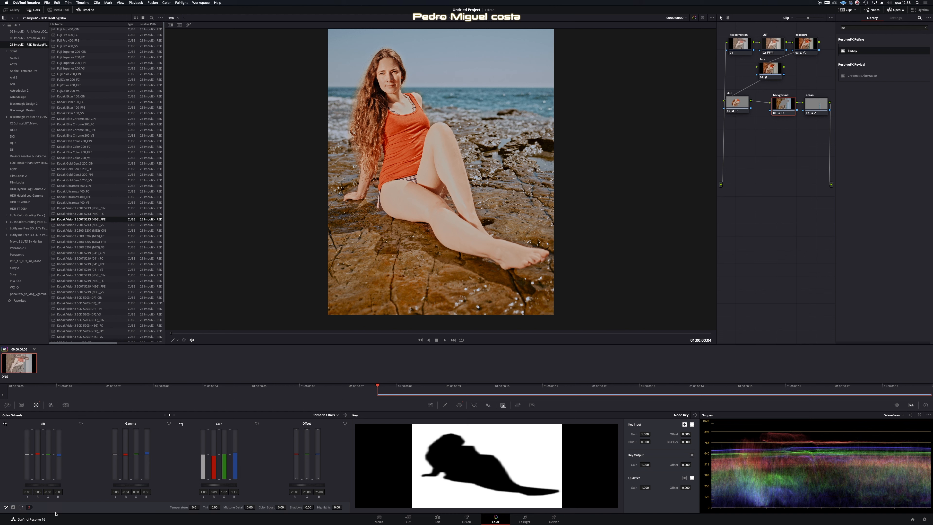
{"action": "left_click", "coordinate": [249, 508]}
{"action": "mouse_move", "coordinate": [249, 507]}
{"action": "left_mouse_down"}
{"action": "mouse_move", "coordinate": [279, 508]}
{"action": "mouse_move", "coordinate": [207, 507]}
{"action": "mouse_move", "coordinate": [263, 507]}
{"action": "left_mouse_up"}
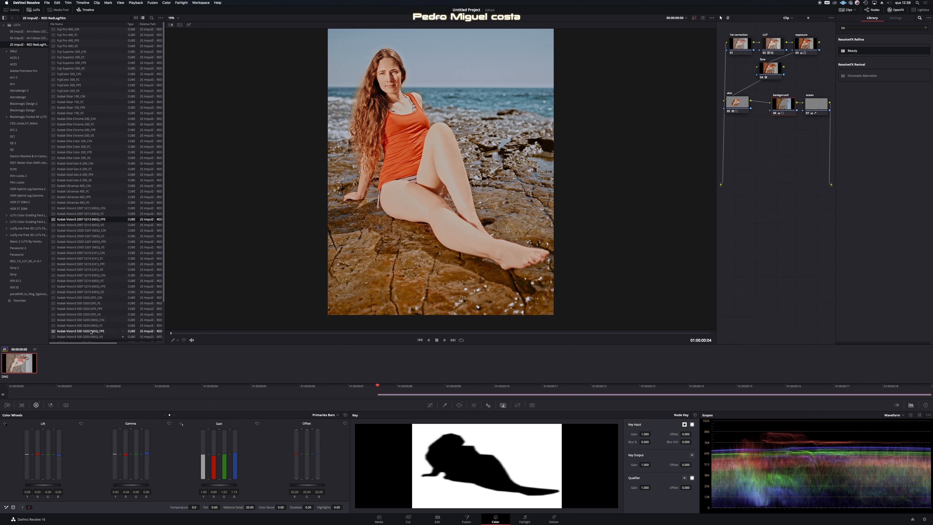
Grab a still of the graded portrait and show it in the Gallery.
{"action": "scroll", "coordinate": [395, 258], "scroll_direction": "up", "scroll_amount": 2}
{"action": "scroll", "coordinate": [403, 259], "scroll_direction": "down", "scroll_amount": 1}
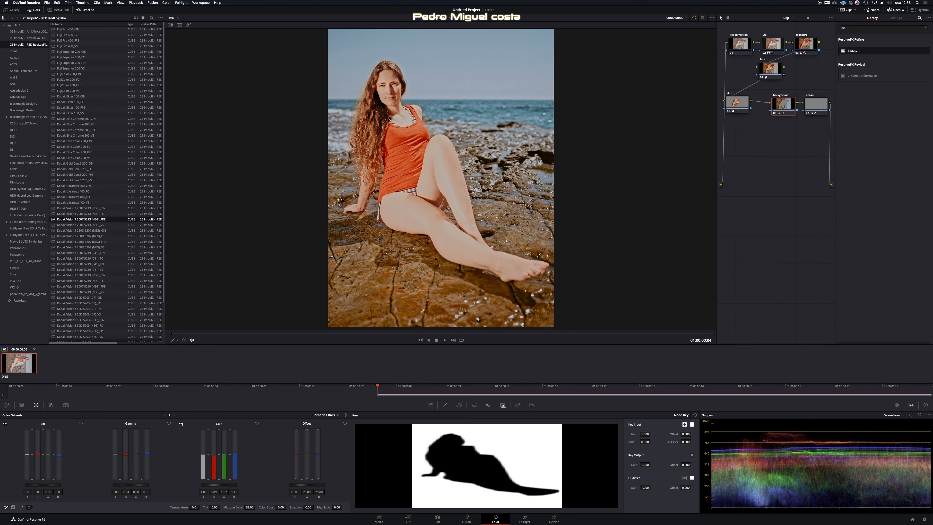
{"action": "right_click", "coordinate": [446, 112]}
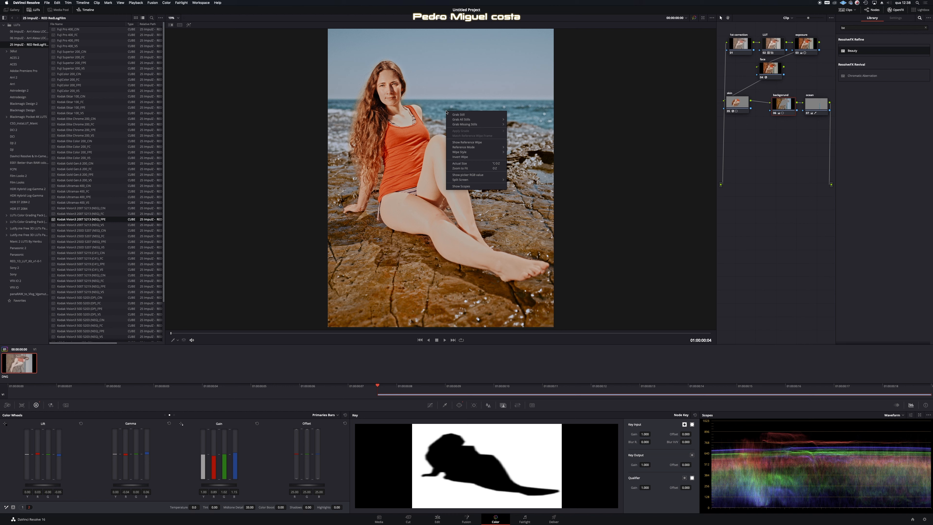
{"action": "left_click", "coordinate": [462, 115]}
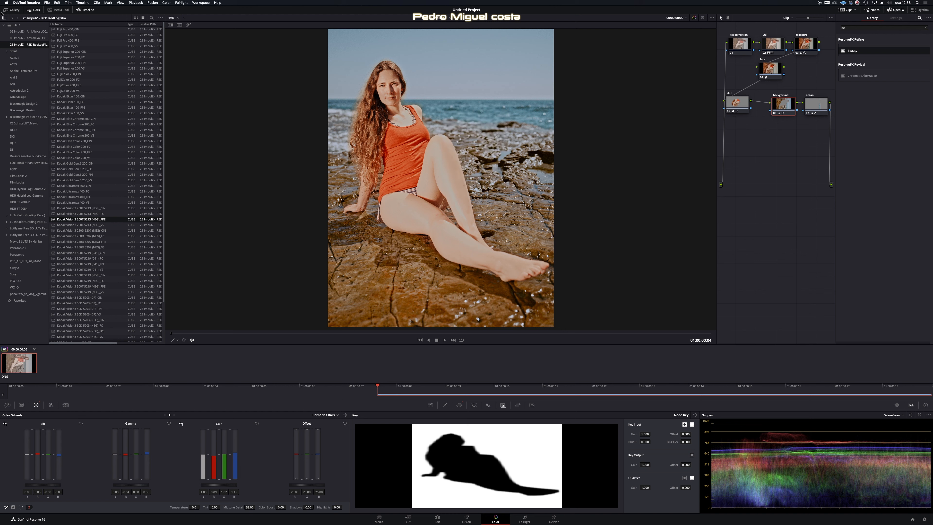
{"action": "left_click", "coordinate": [13, 10]}
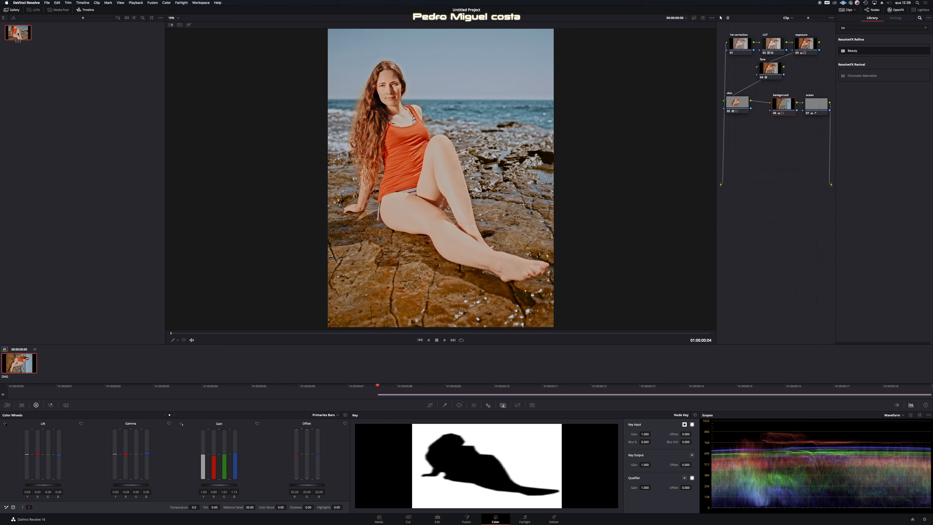
{"action": "right_click", "coordinate": [19, 34]}
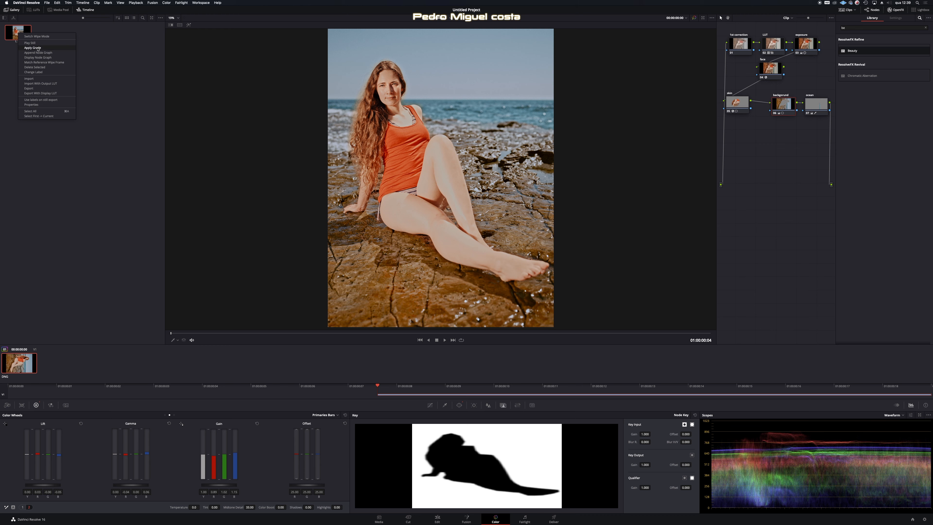
{"action": "left_click", "coordinate": [96, 115]}
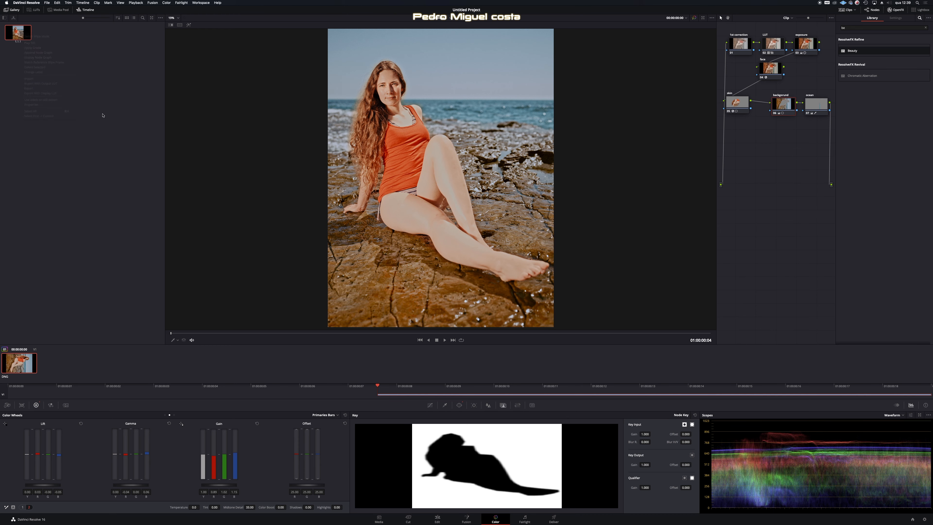
Delete every node of the grade: ocean, background, skin, exposure, 1st correction, face and LUT.
{"action": "right_click", "coordinate": [817, 103]}
{"action": "left_click", "coordinate": [831, 161]}
{"action": "right_click", "coordinate": [791, 107]}
{"action": "left_click", "coordinate": [810, 142]}
{"action": "right_click", "coordinate": [749, 102]}
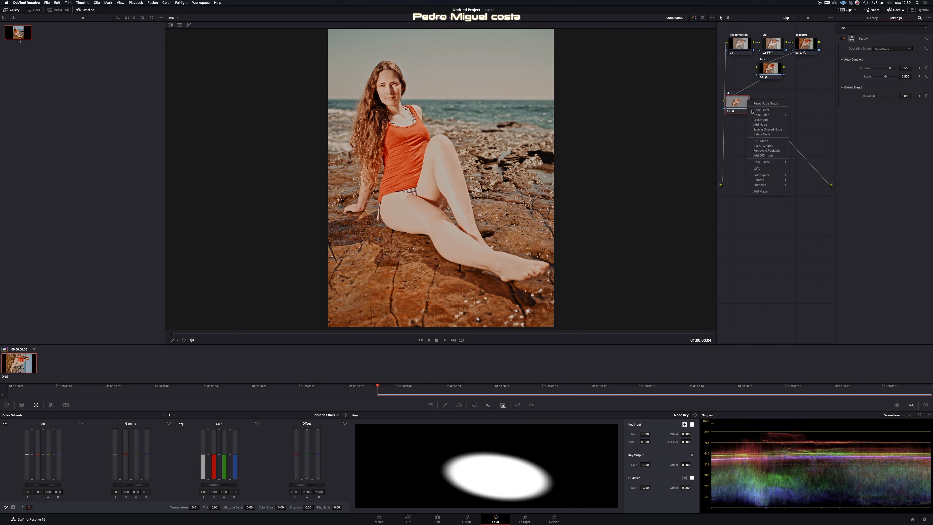
{"action": "right_click", "coordinate": [811, 42]}
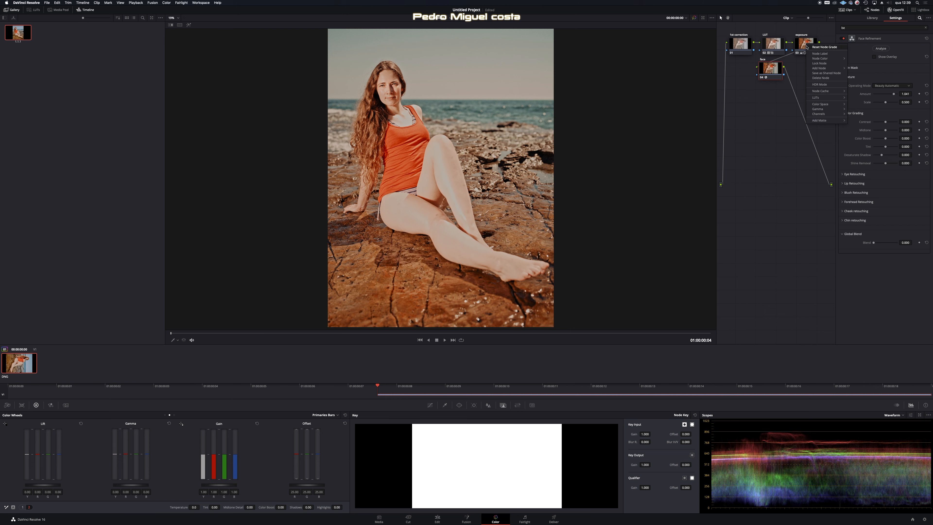
{"action": "left_click", "coordinate": [819, 74]}
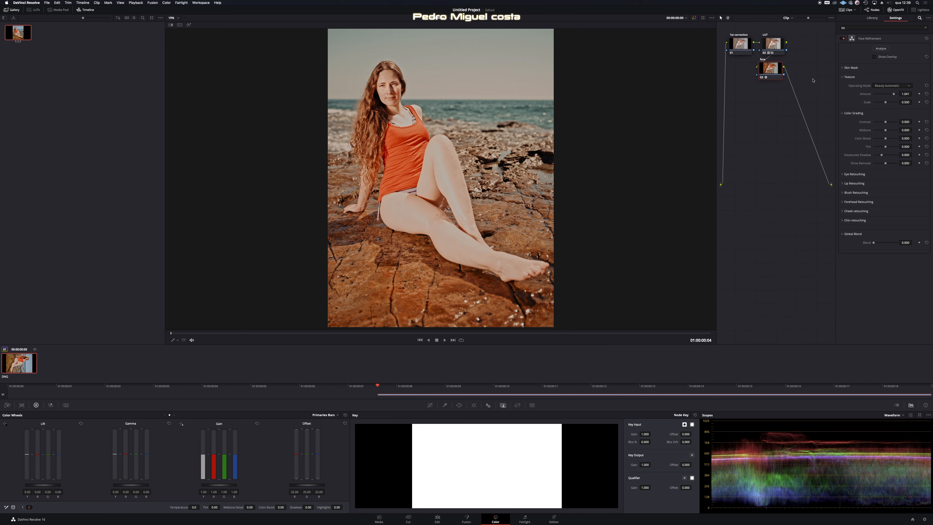
{"action": "right_click", "coordinate": [740, 45]}
{"action": "left_click", "coordinate": [760, 79]}
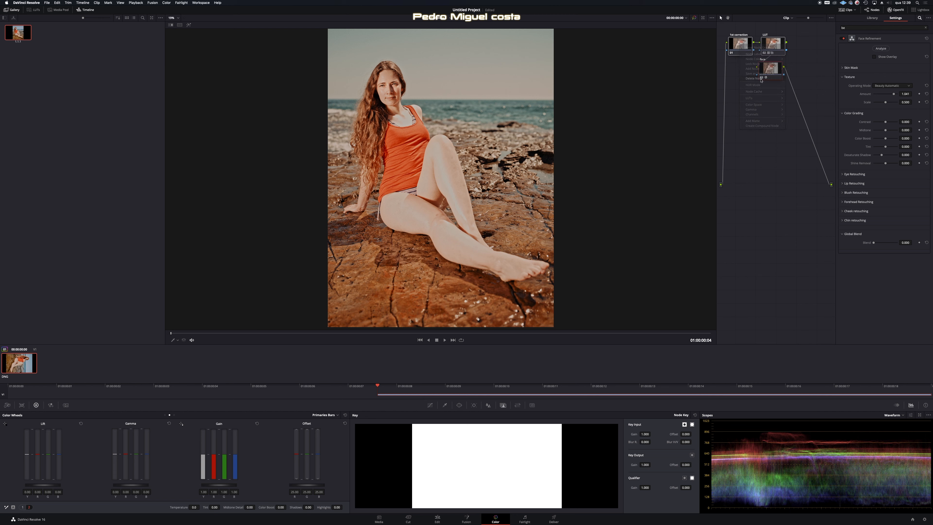
{"action": "right_click", "coordinate": [768, 68]}
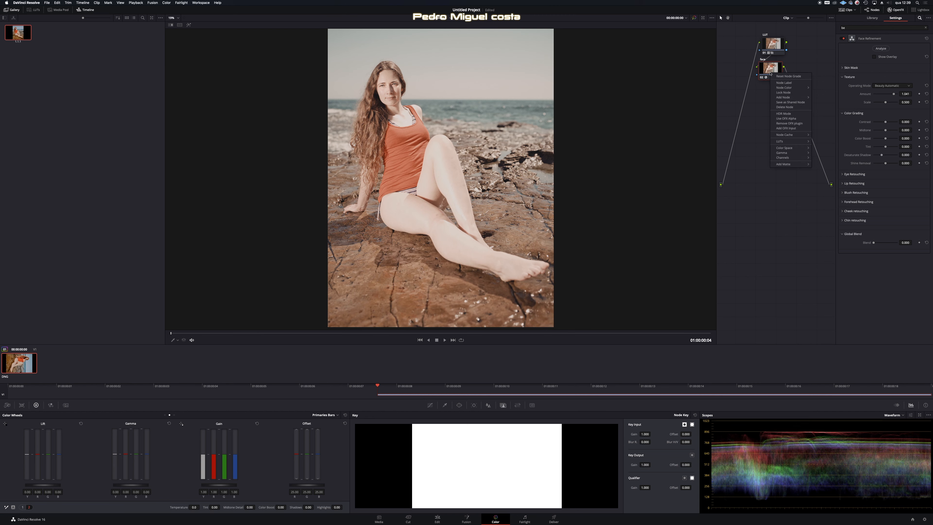
{"action": "left_click", "coordinate": [786, 103]}
{"action": "left_click", "coordinate": [768, 49]}
{"action": "right_click", "coordinate": [768, 49]}
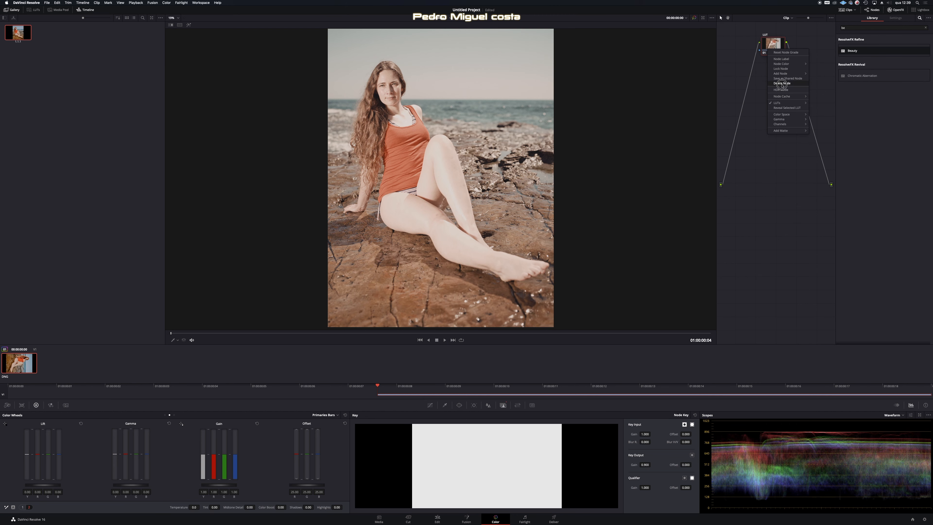
{"action": "left_click", "coordinate": [779, 73]}
Set the Camera Raw color temperature to 2000 and the color boost, saturation and midtone detail to 100.
{"action": "left_click", "coordinate": [7, 405]}
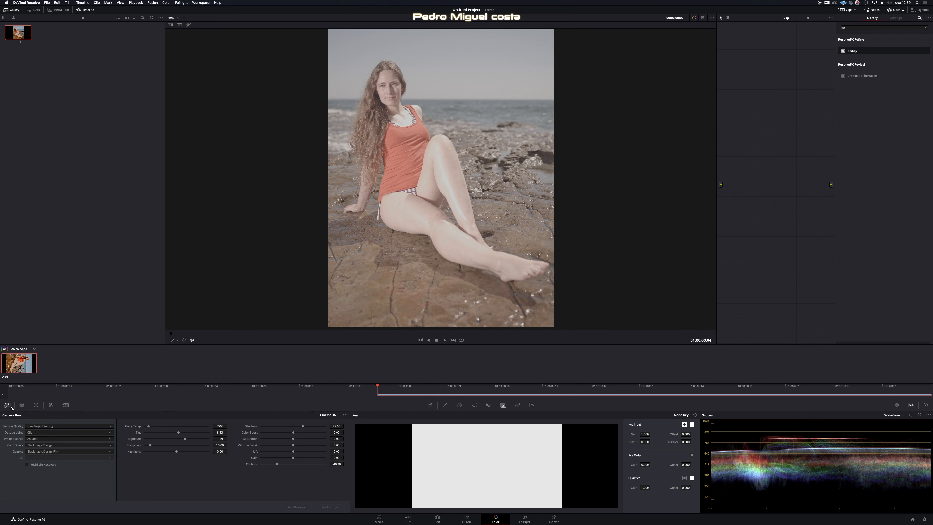
{"action": "left_click", "coordinate": [199, 426]}
{"action": "left_click", "coordinate": [269, 434]}
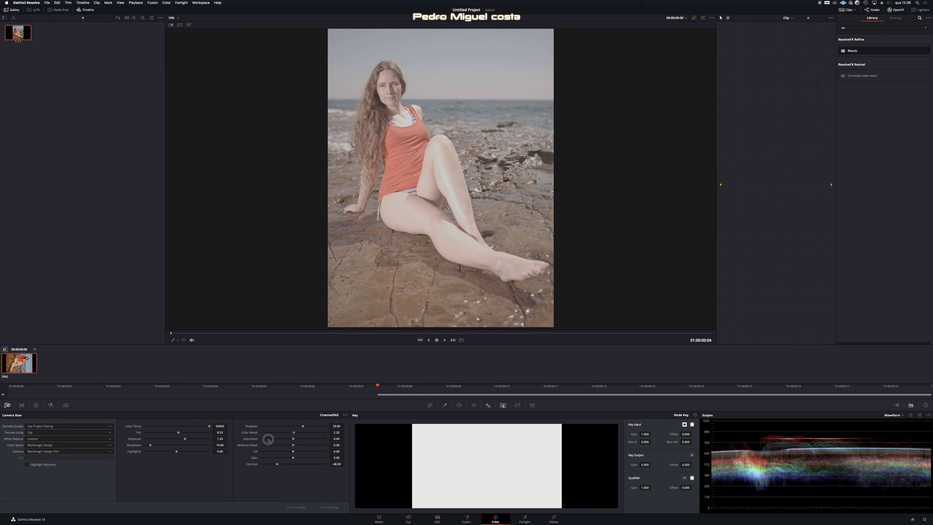
{"action": "left_click", "coordinate": [325, 445]}
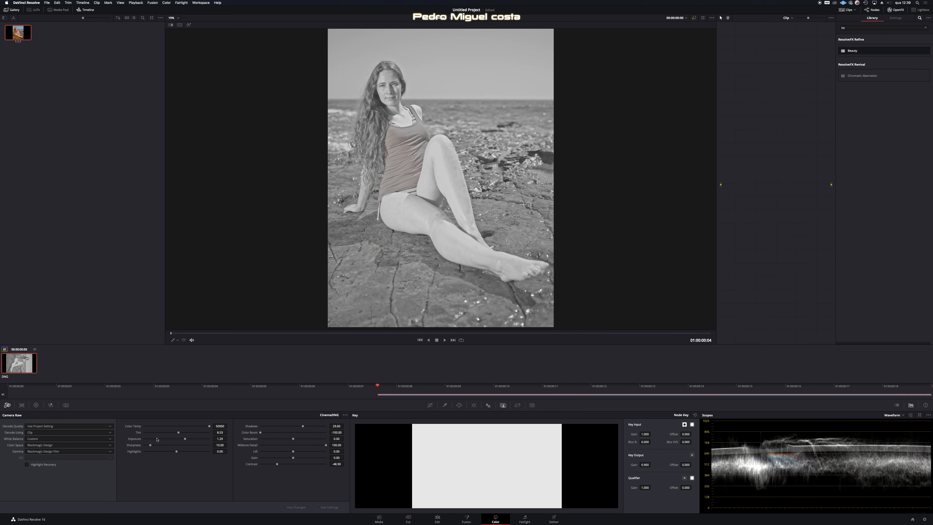
{"action": "left_click_drag", "start_coordinate": [147, 426], "coordinate": [128, 426]}
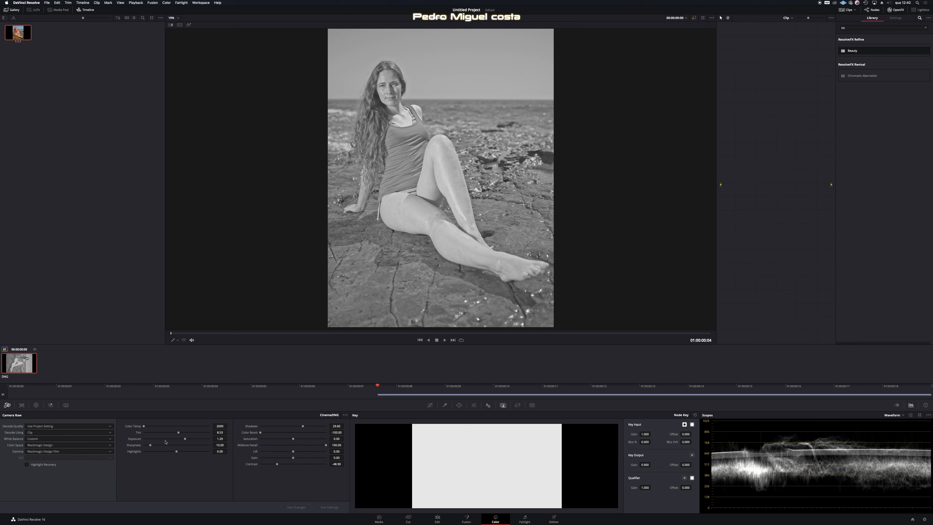
{"action": "left_click_drag", "start_coordinate": [293, 439], "coordinate": [334, 433]}
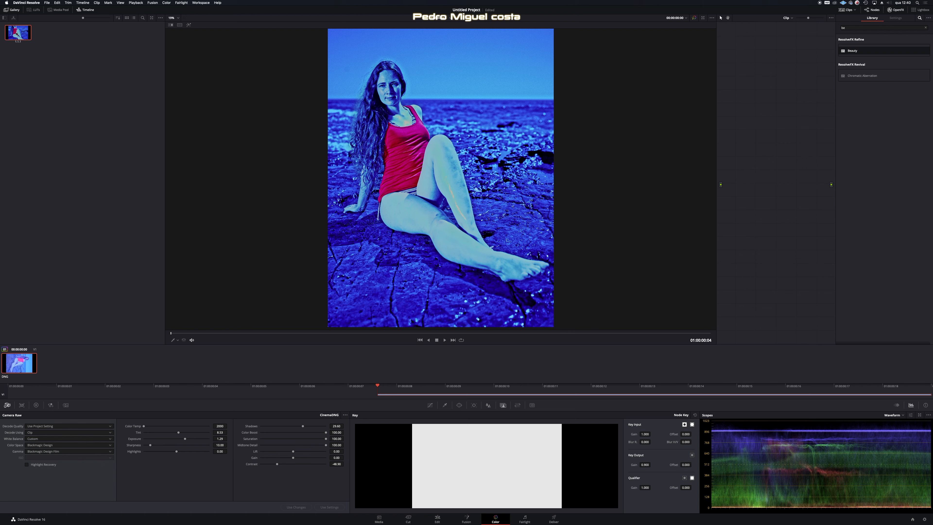
Apply the grade stored in the Gallery still to the clip.
{"action": "right_click", "coordinate": [17, 33]}
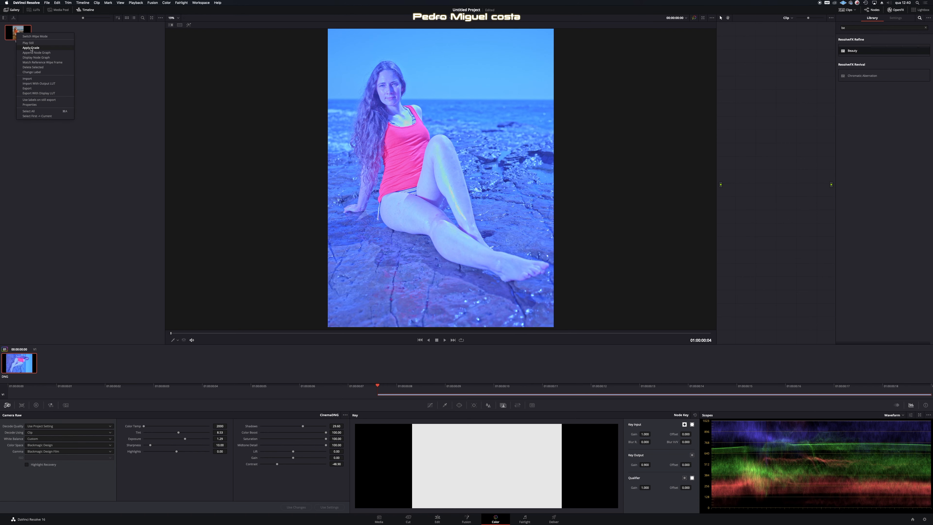
{"action": "left_click", "coordinate": [31, 48]}
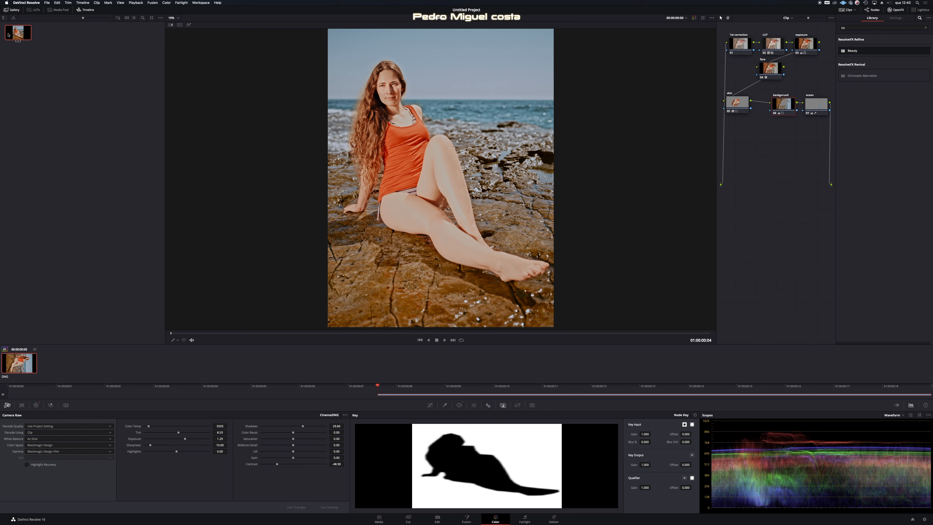
Start exporting the Gallery still and choose JPEG as the file format.
{"action": "right_click", "coordinate": [18, 37]}
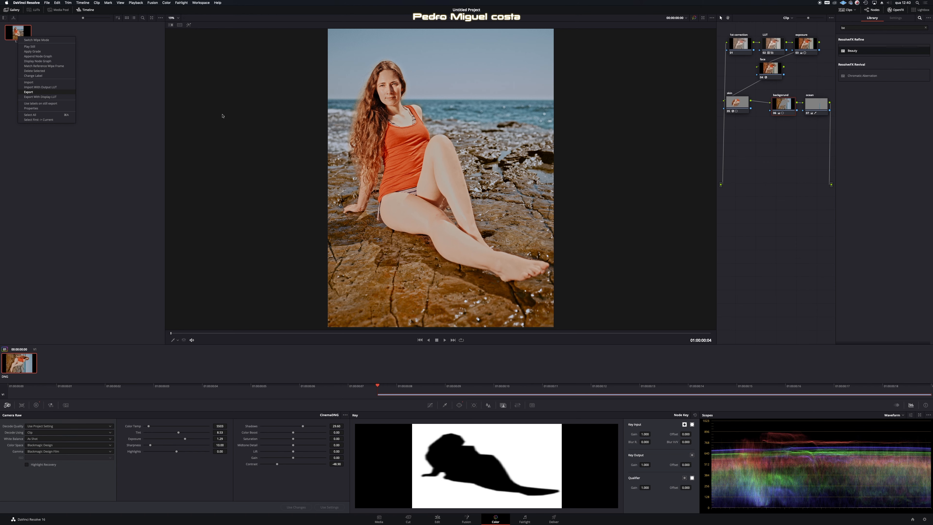
{"action": "key", "text": "Return"}
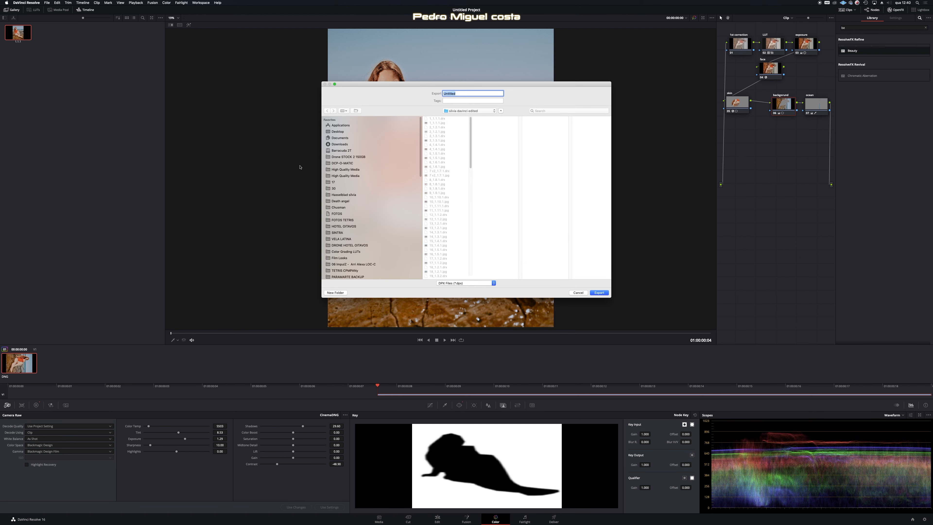
{"action": "left_click", "coordinate": [455, 284]}
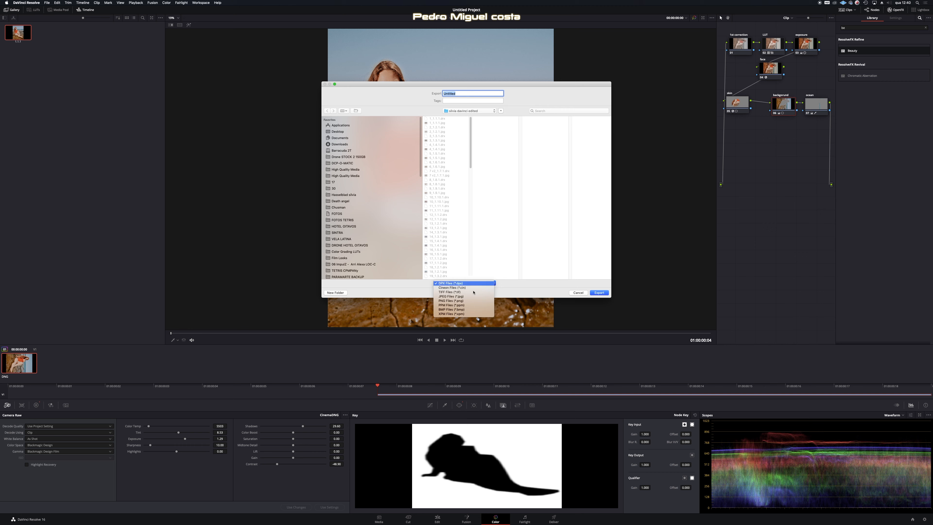
{"action": "left_click", "coordinate": [453, 297]}
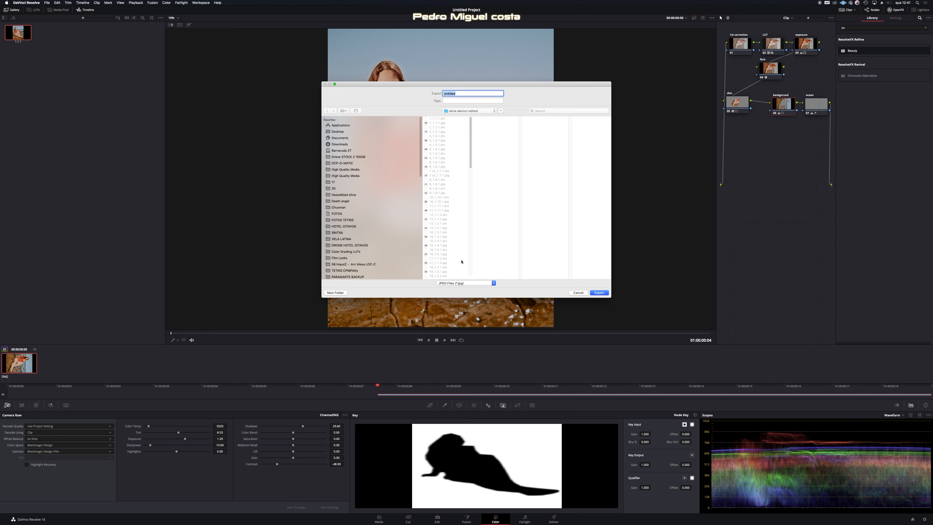
Export the still to the curtas drive, named after the source DNG with "edited DR" added.
{"action": "scroll", "coordinate": [461, 262], "scroll_direction": "down", "scroll_amount": 20}
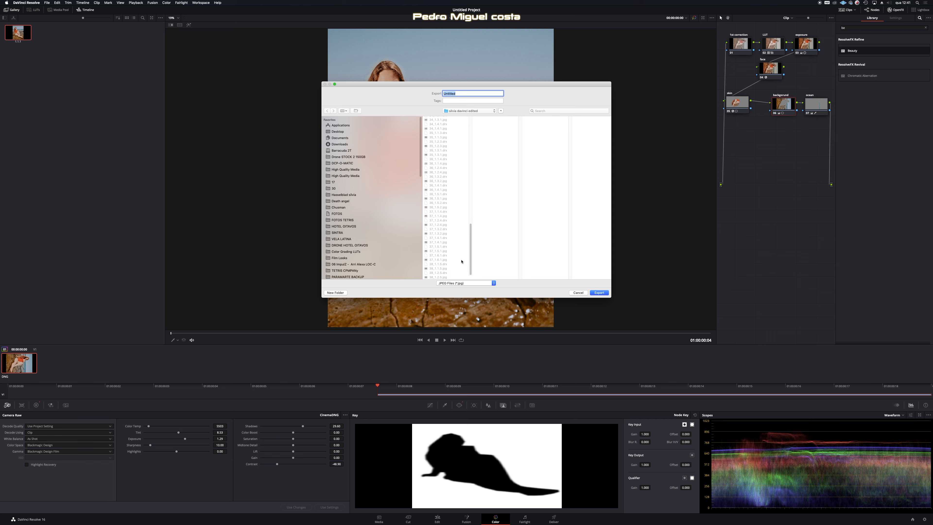
{"action": "scroll", "coordinate": [390, 256], "scroll_direction": "down", "scroll_amount": 10}
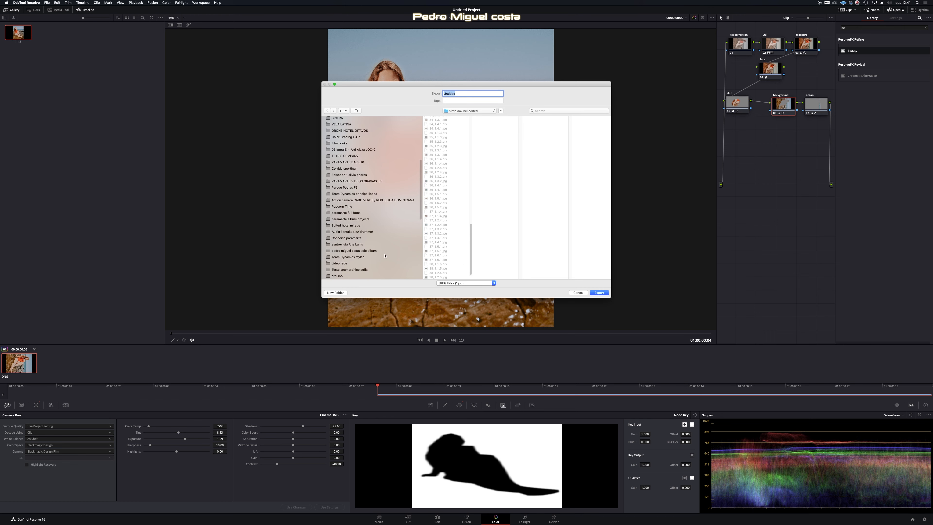
{"action": "left_click", "coordinate": [341, 239]}
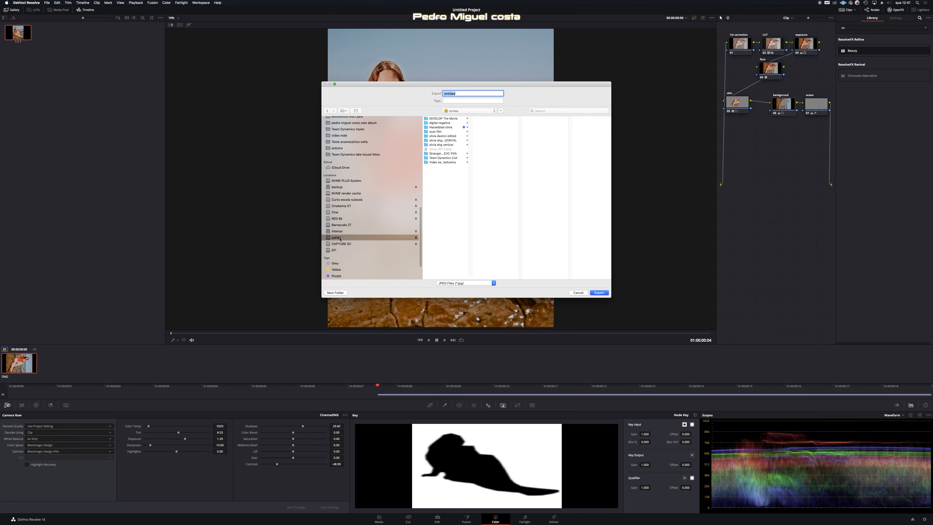
{"action": "left_click", "coordinate": [443, 149]}
{"action": "left_click", "coordinate": [469, 93]}
{"action": "left_click", "coordinate": [601, 291]}
Switch to Finder, open the curtas drive and examine the exported JPEG's preview and dimensions.
{"action": "key", "text": "super+h"}
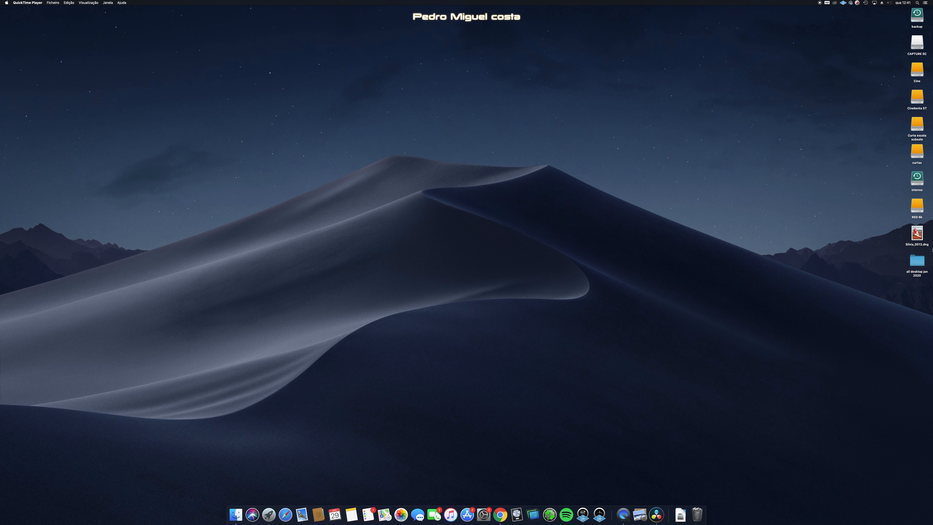
{"action": "double_click", "coordinate": [918, 151]}
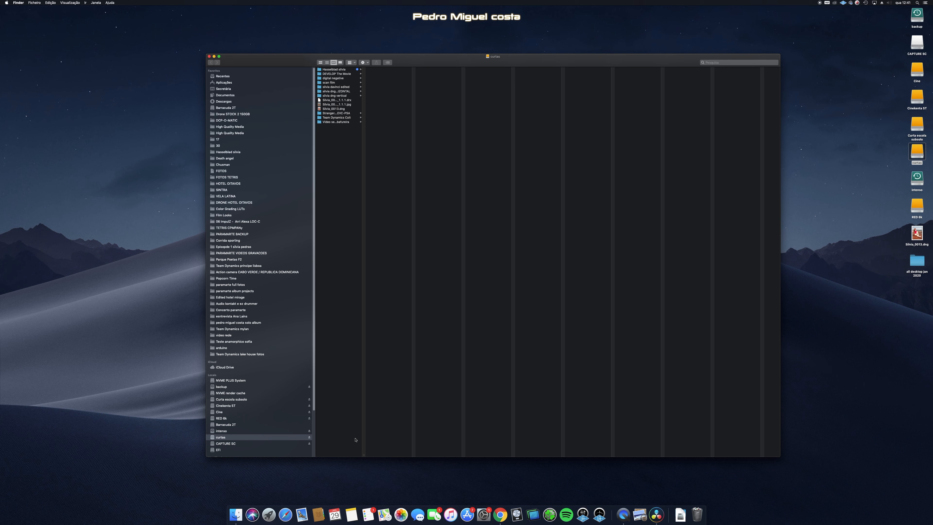
{"action": "left_click_drag", "start_coordinate": [364, 455], "coordinate": [393, 455]}
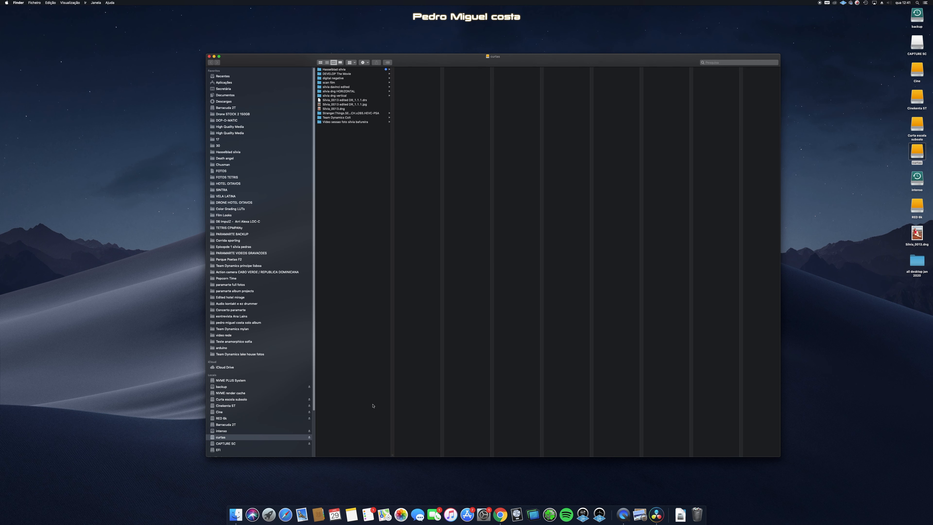
{"action": "left_click", "coordinate": [347, 105]}
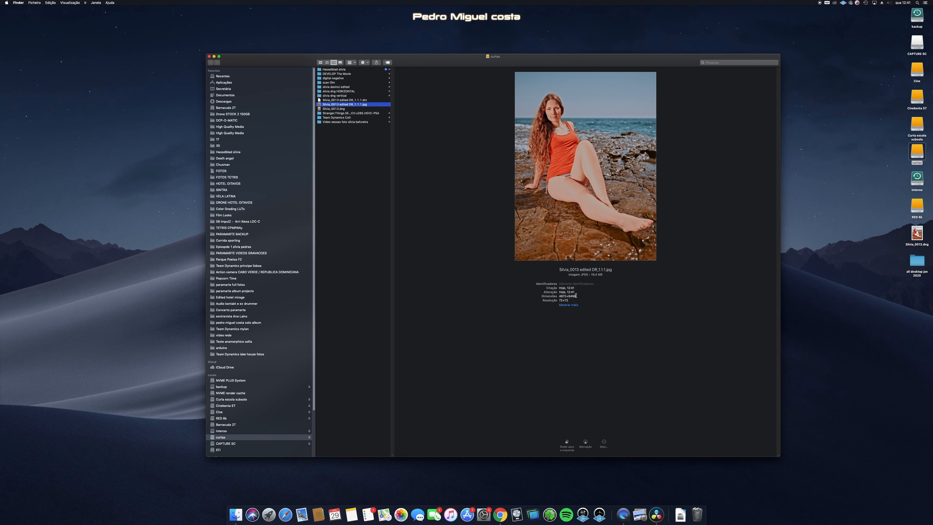
{"action": "left_click", "coordinate": [377, 150]}
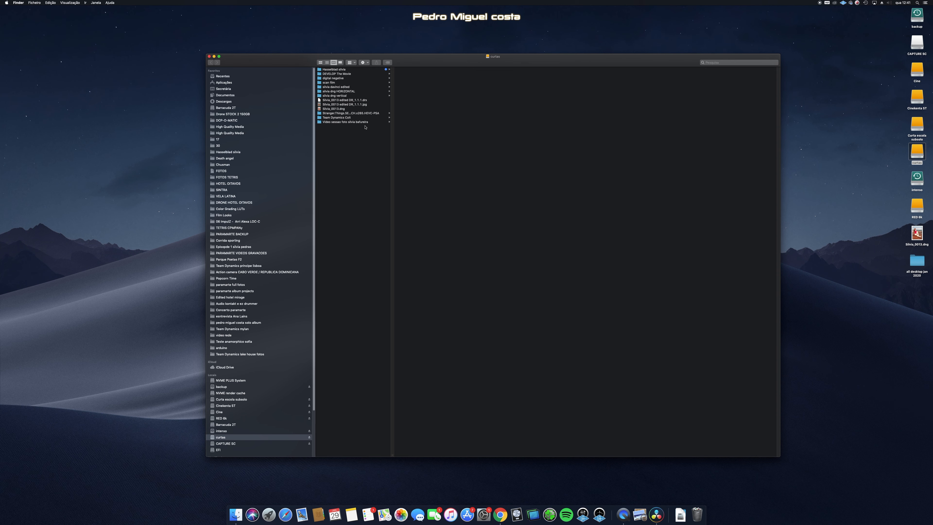
Open the exported JPEG in Preview and move its window aside to review the finished portrait.
{"action": "double_click", "coordinate": [353, 105]}
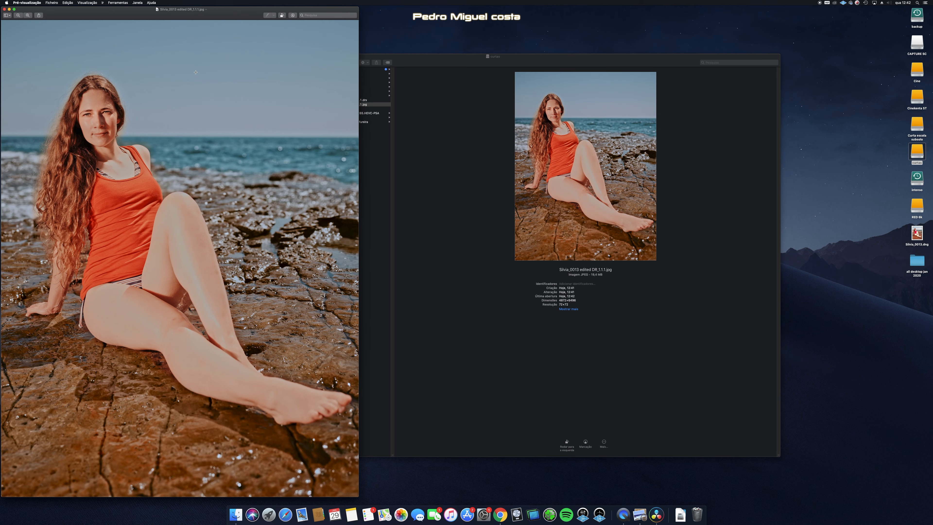
{"action": "left_click_drag", "start_coordinate": [129, 16], "coordinate": [356, 13]}
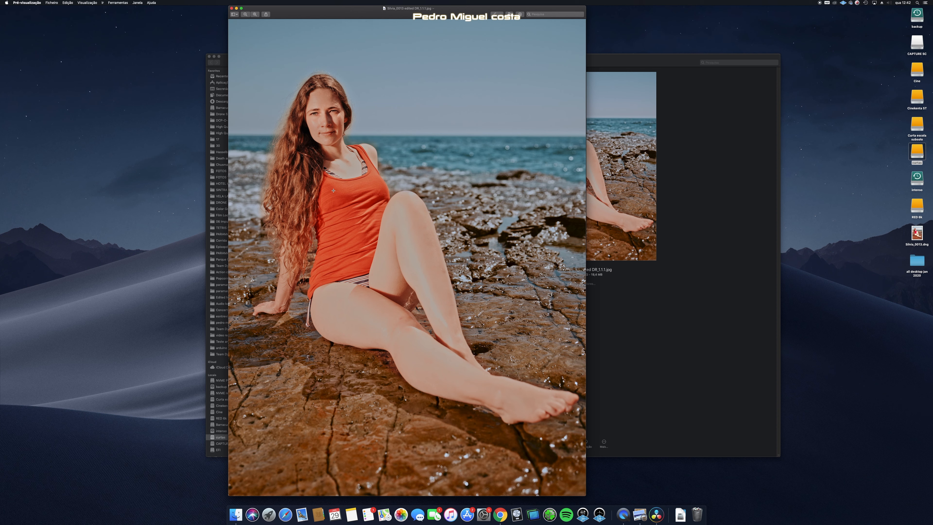
{"action": "left_click_drag", "start_coordinate": [326, 14], "coordinate": [221, 2]}
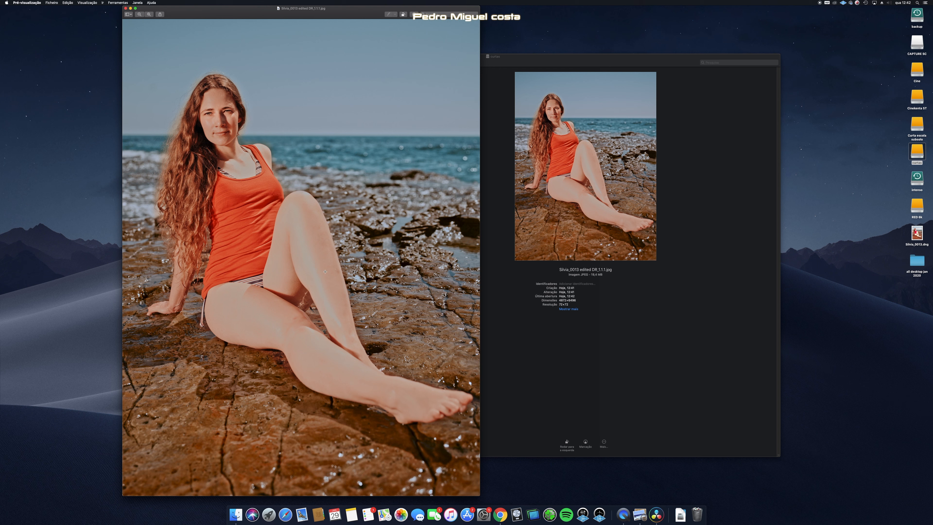
Back in DaVinci Resolve, add a serial node after ocean, move it below the others and give it a skin color label.
{"action": "left_click", "coordinate": [656, 515]}
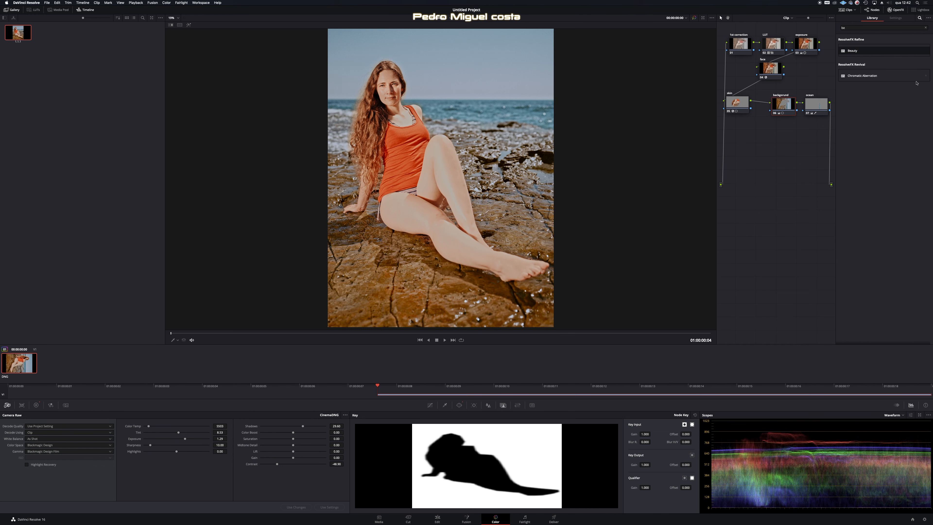
{"action": "left_click", "coordinate": [813, 106]}
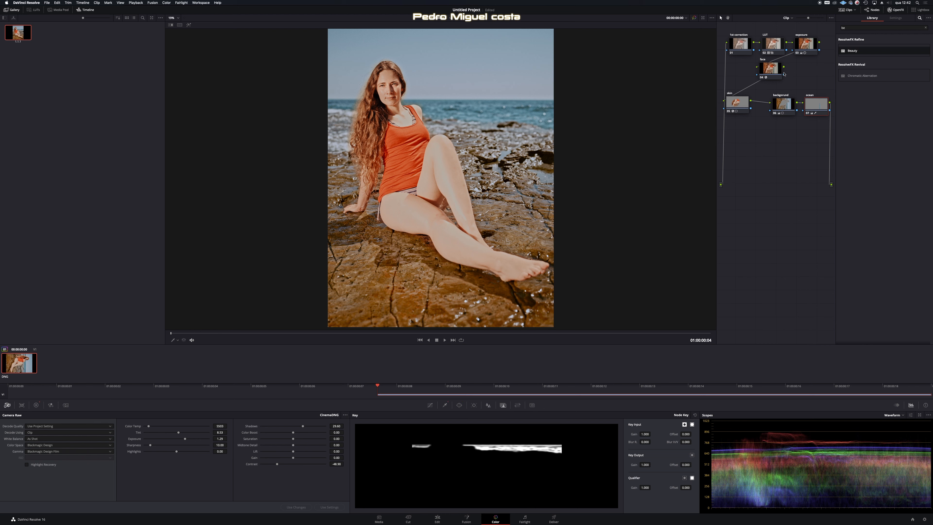
{"action": "key", "text": "alt+o"}
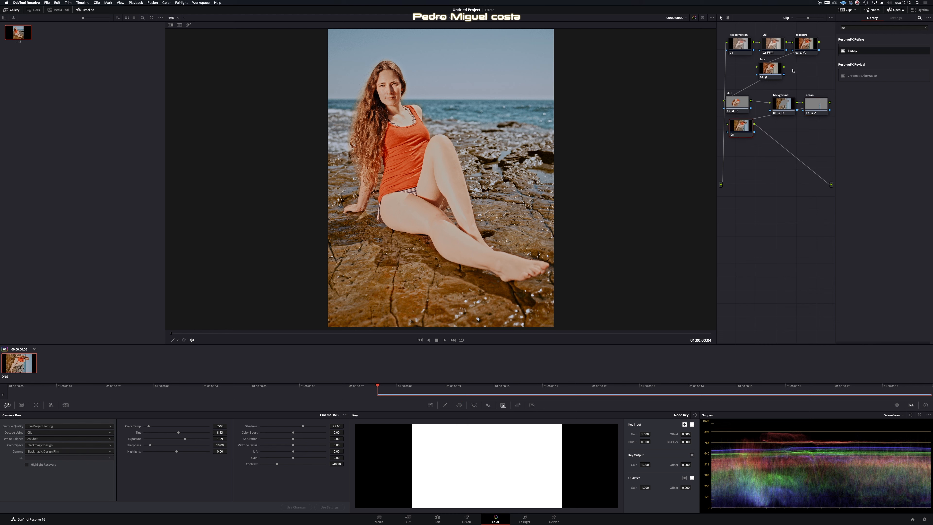
{"action": "left_click_drag", "start_coordinate": [741, 129], "coordinate": [738, 151]}
{"action": "right_click", "coordinate": [739, 147]}
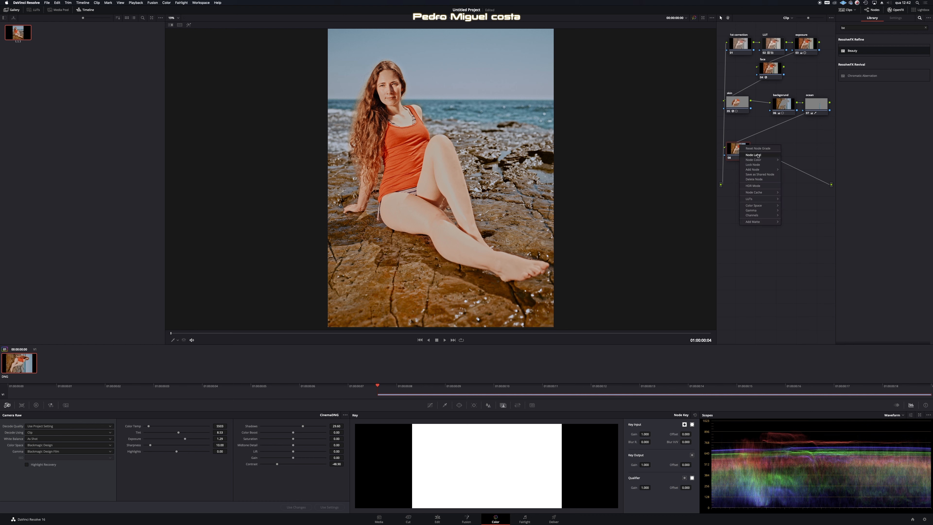
{"action": "left_click", "coordinate": [766, 156]}
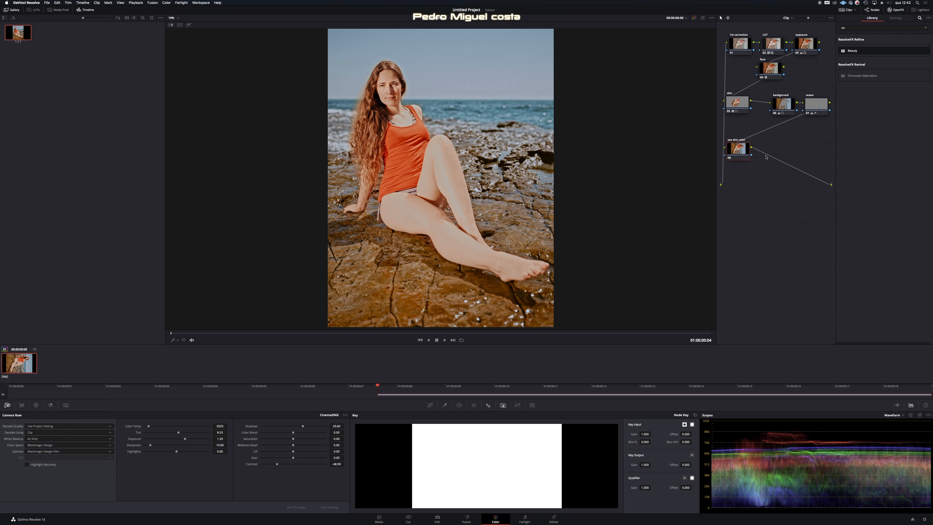
Reposition the see skin color node below the others and give it a small circular window on the upper thigh with softness 0.
{"action": "left_click_drag", "start_coordinate": [737, 144], "coordinate": [762, 147]}
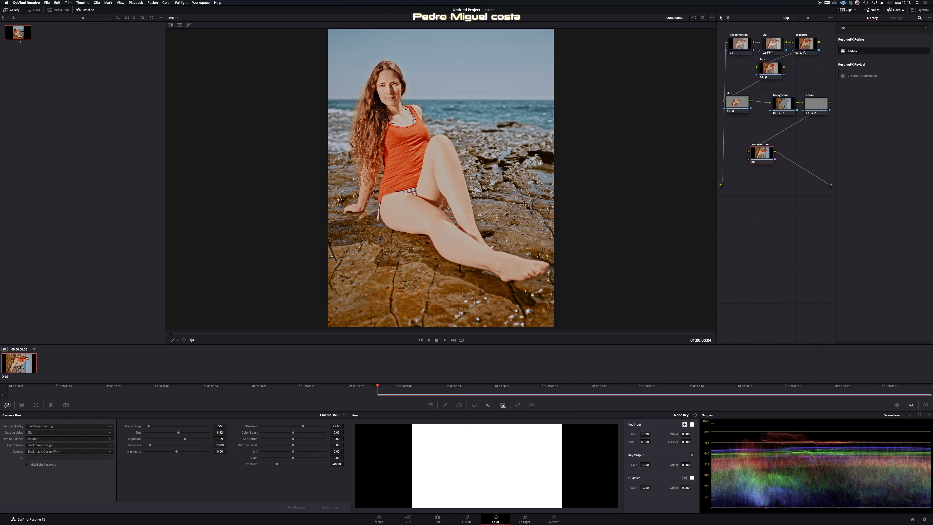
{"action": "mouse_move", "coordinate": [767, 156]}
{"action": "left_mouse_down"}
{"action": "mouse_move", "coordinate": [778, 157]}
{"action": "mouse_move", "coordinate": [755, 158]}
{"action": "left_mouse_up"}
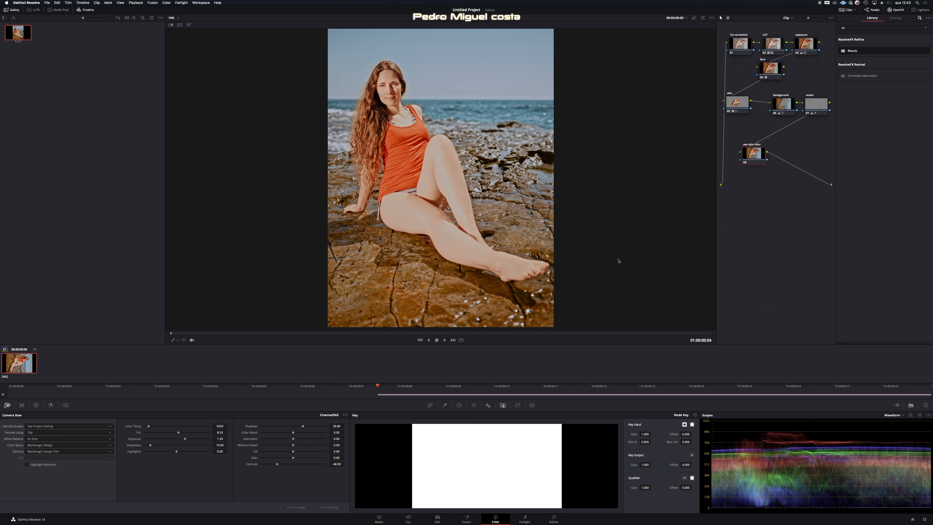
{"action": "left_click", "coordinate": [460, 406]}
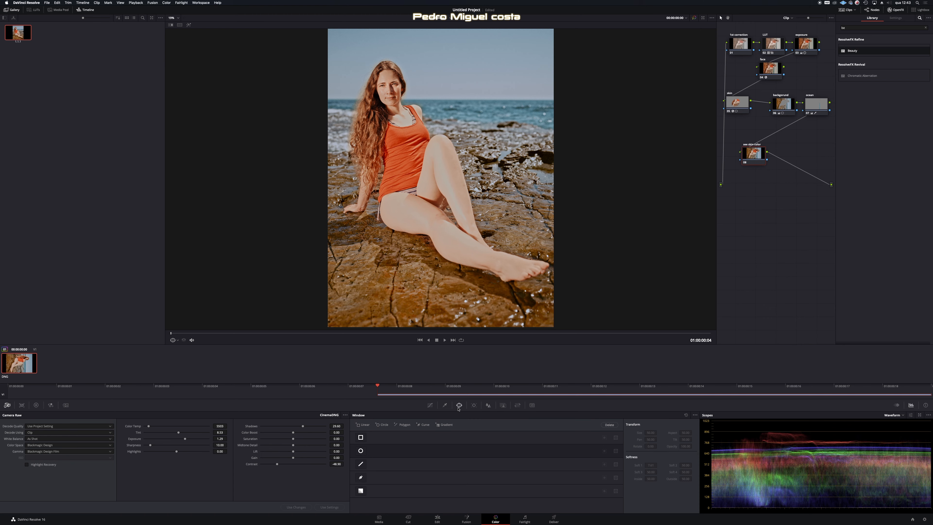
{"action": "left_click", "coordinate": [382, 426]}
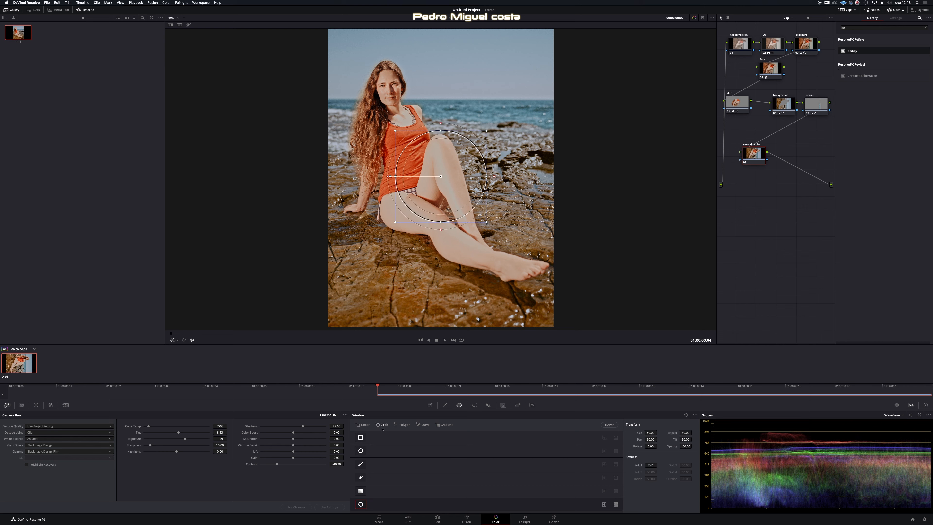
{"action": "left_click_drag", "start_coordinate": [441, 176], "coordinate": [408, 214]}
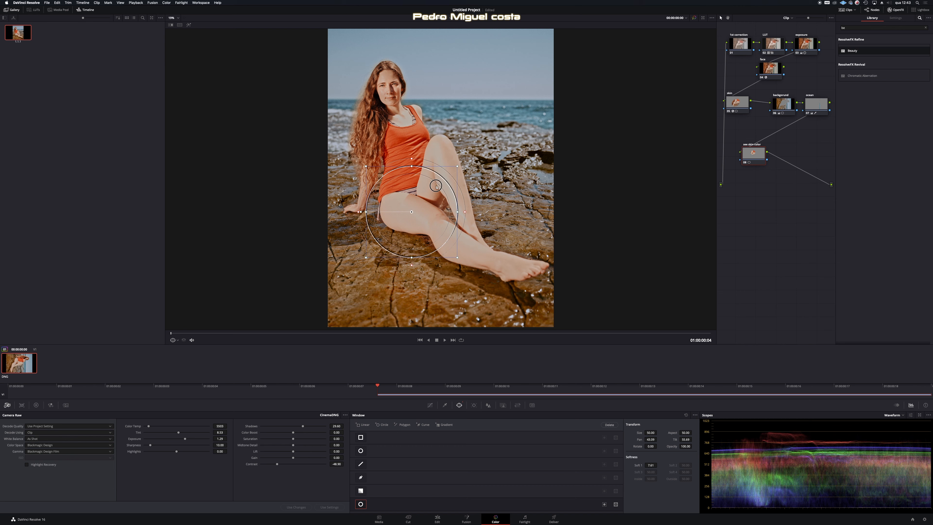
{"action": "left_click_drag", "start_coordinate": [436, 186], "coordinate": [420, 207]}
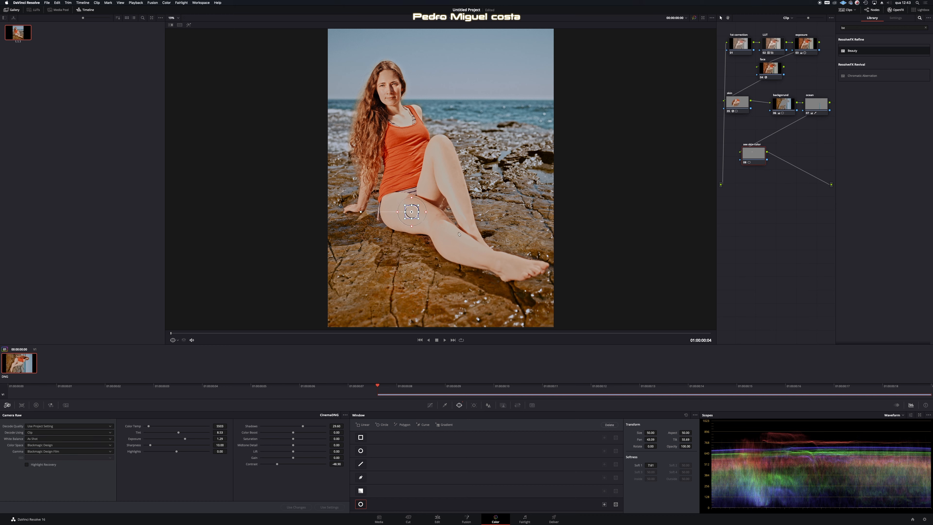
{"action": "left_click_drag", "start_coordinate": [426, 212], "coordinate": [405, 208]}
Turn on the viewer highlight to isolate the windowed skin patch and switch the scopes to the vectorscope.
{"action": "left_click", "coordinate": [189, 25]}
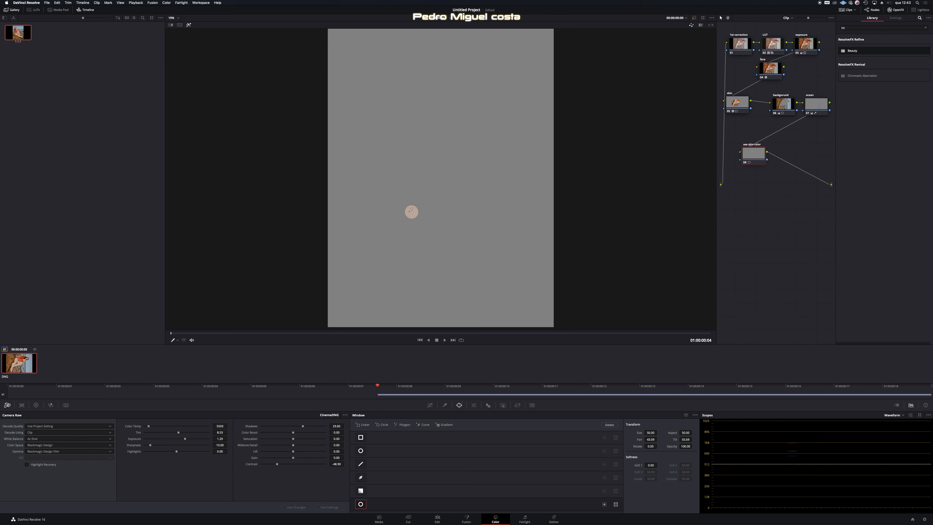
{"action": "left_click", "coordinate": [901, 417]}
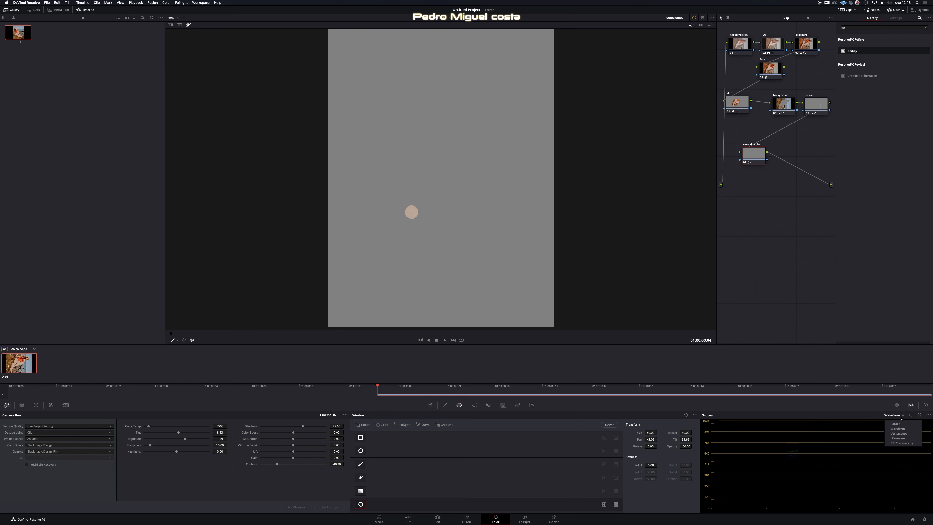
{"action": "left_click", "coordinate": [904, 434]}
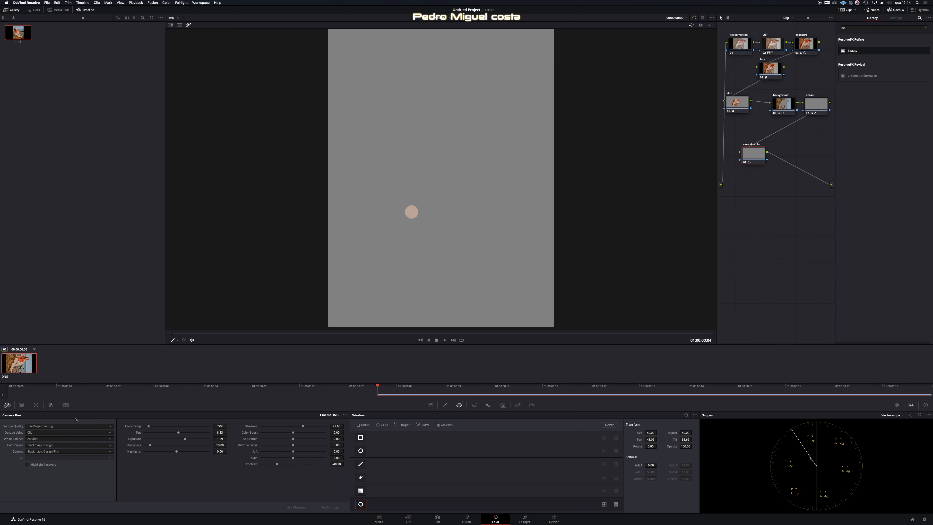
Raise the tint of the isolated skin patch strongly toward magenta in the primary color controls.
{"action": "left_click", "coordinate": [35, 405]}
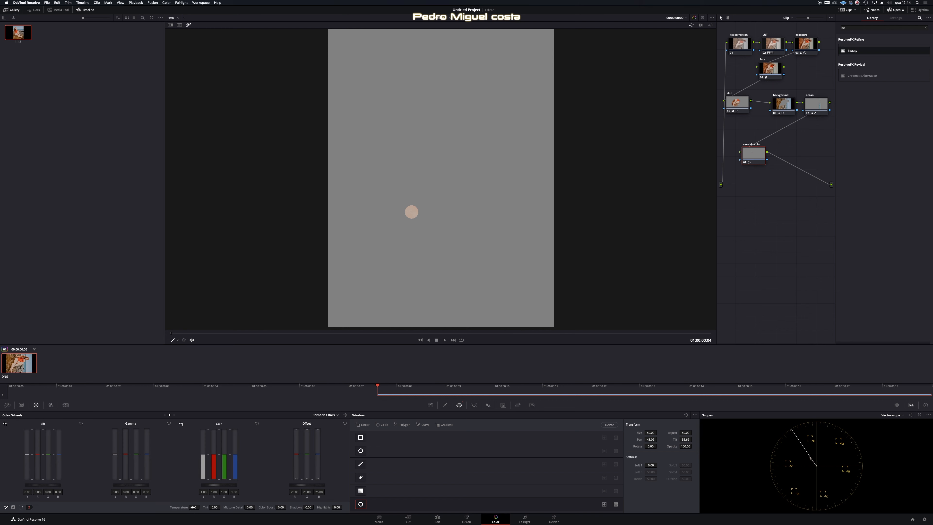
{"action": "left_click_drag", "start_coordinate": [214, 507], "coordinate": [304, 507]}
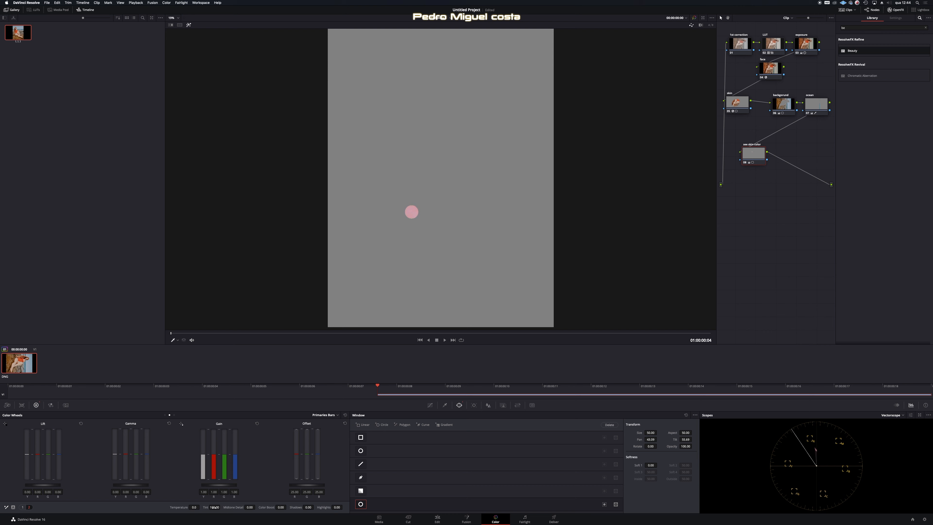